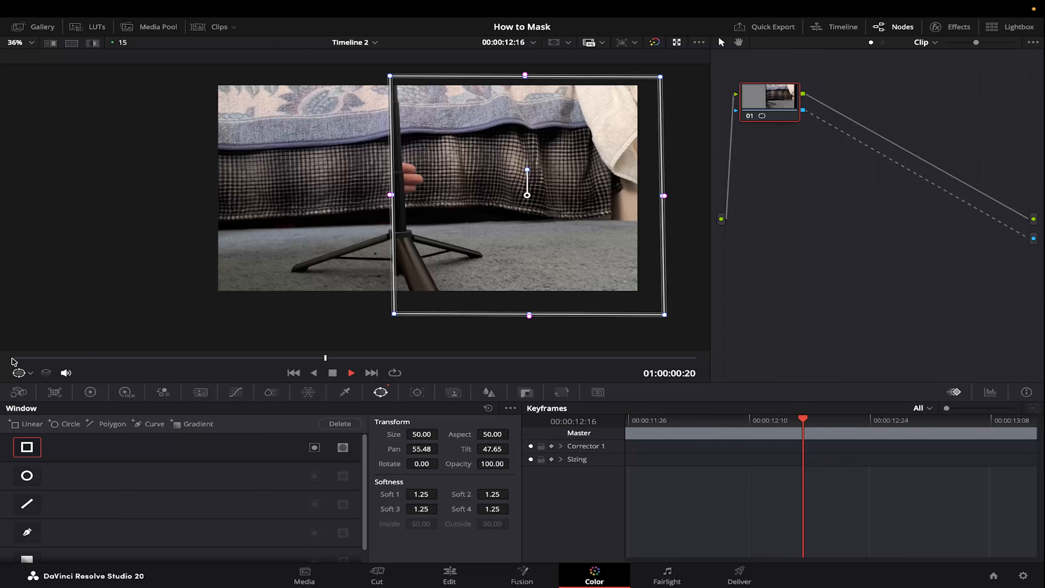
Play back the masked tripod clip from its first frame to check the inverted square mask
{"action": "key", "text": "space"}
{"action": "left_click", "coordinate": [13, 358]}
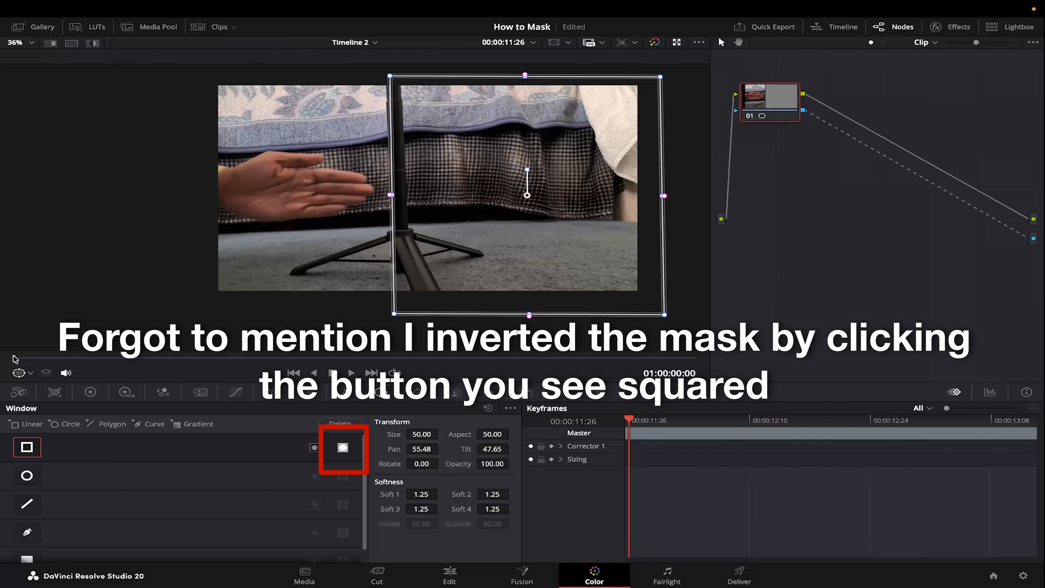
{"action": "key", "text": "space"}
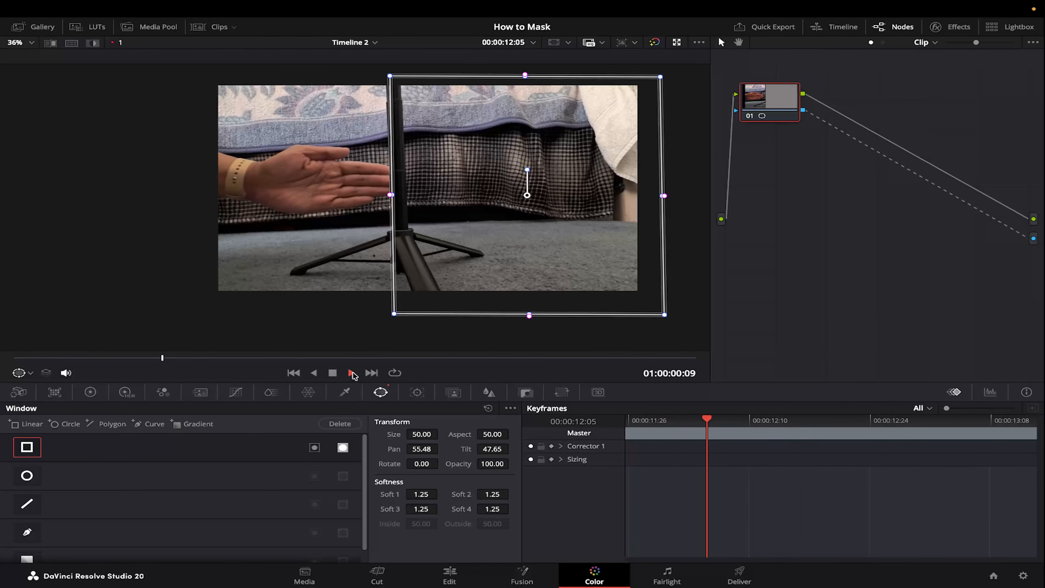
{"action": "key", "text": "space"}
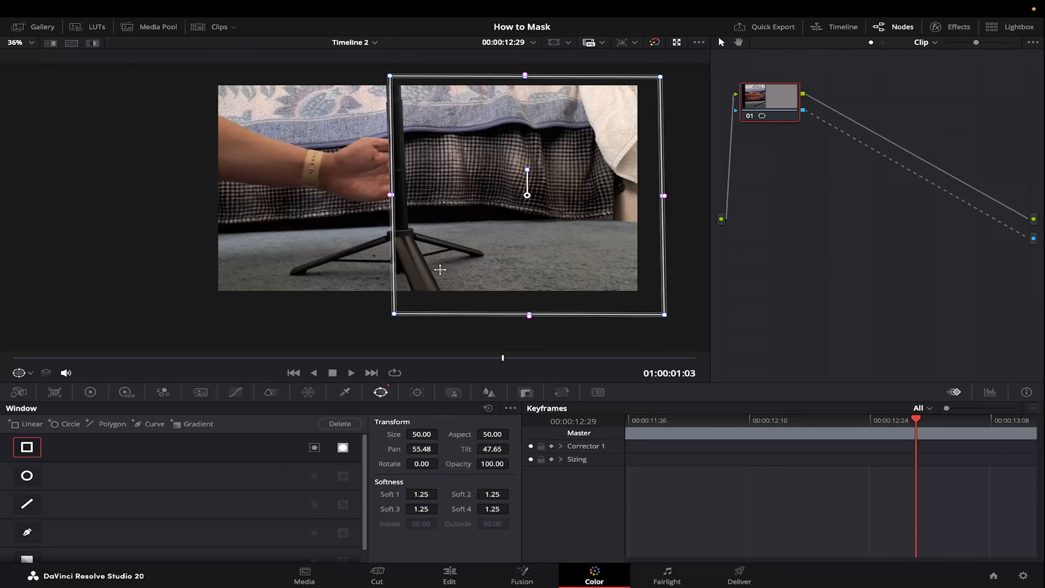
On the Edit page, disable the tripod clip on Video 1 to check the mask above it, and enable it again
{"action": "left_click", "coordinate": [467, 574]}
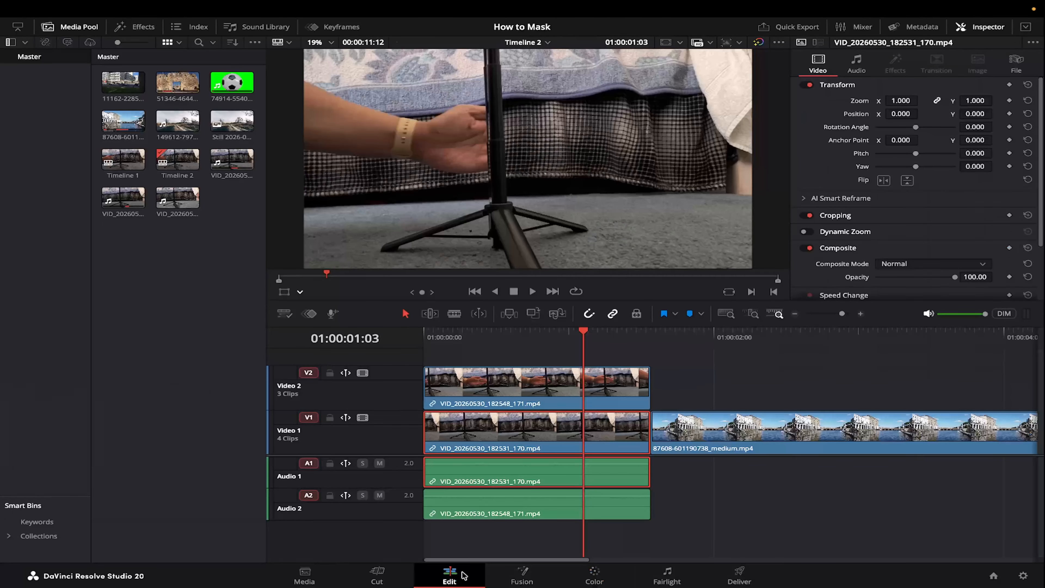
{"action": "left_click", "coordinate": [531, 384]}
{"action": "left_click", "coordinate": [519, 441]}
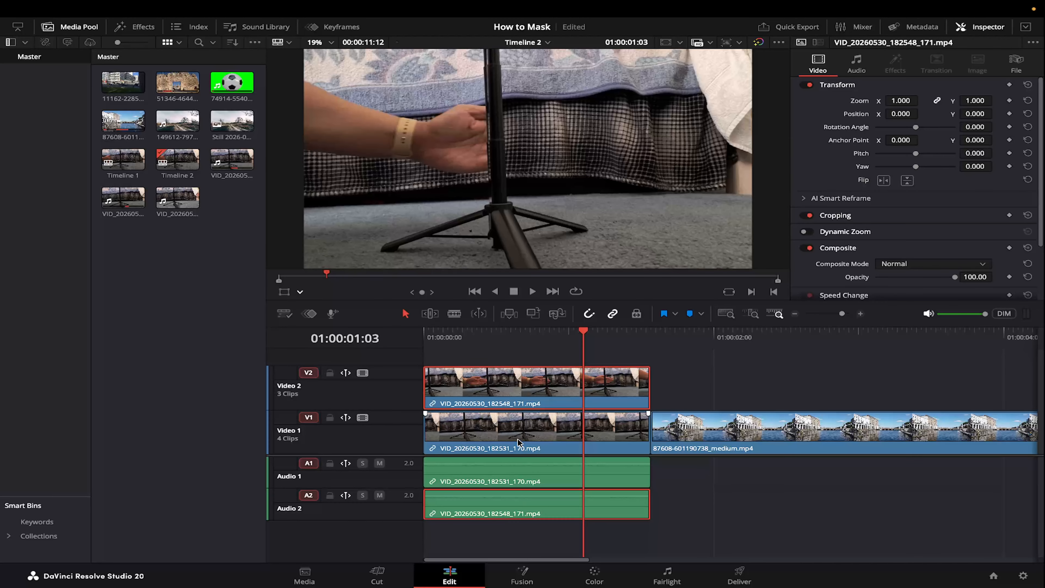
{"action": "key", "text": "d"}
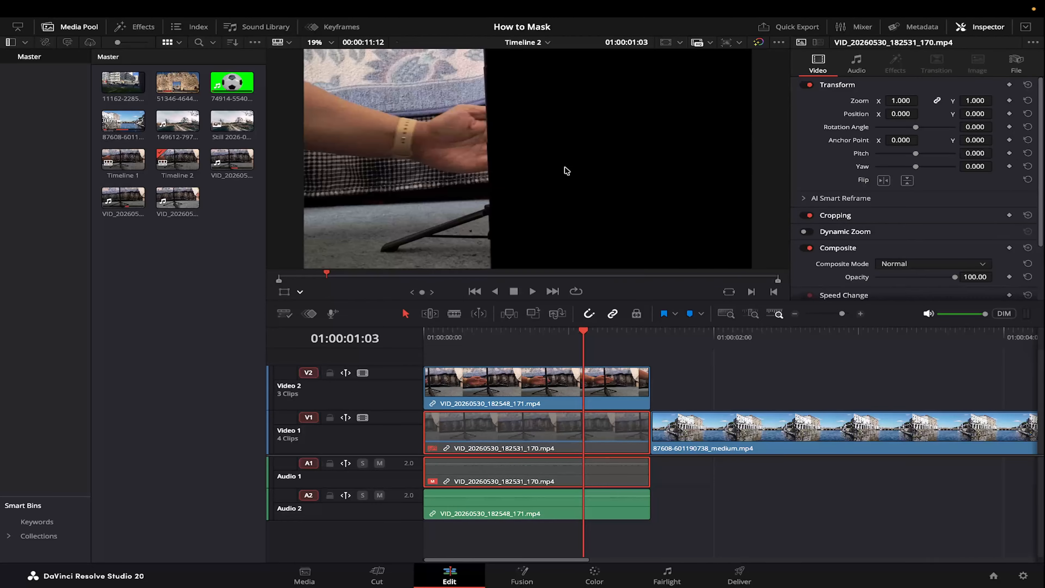
{"action": "key", "text": "d"}
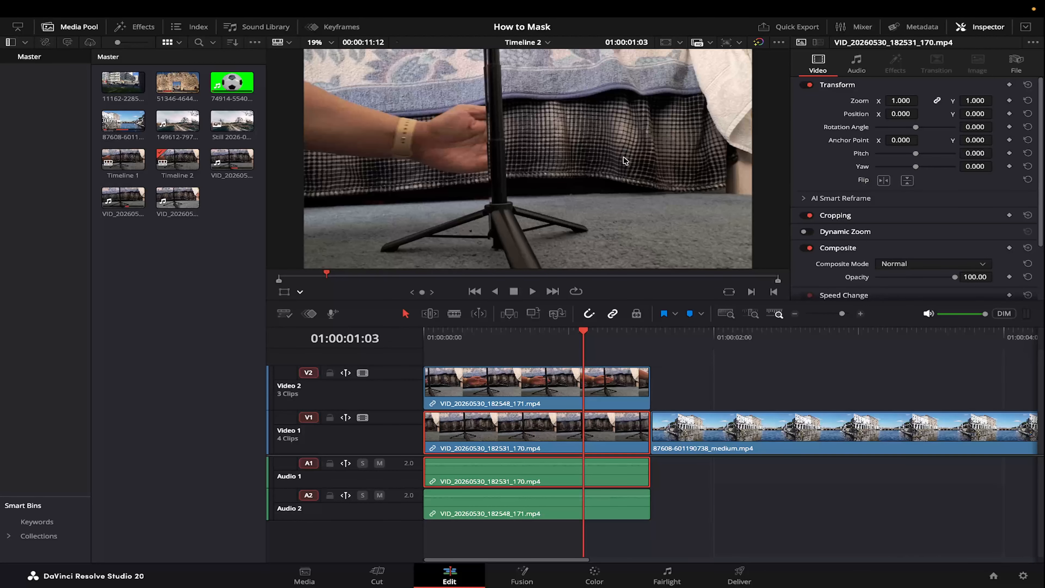
Play the timeline from the beginning to review the masked hand-behind-tripod effect
{"action": "left_click", "coordinate": [428, 338]}
{"action": "key", "text": "space"}
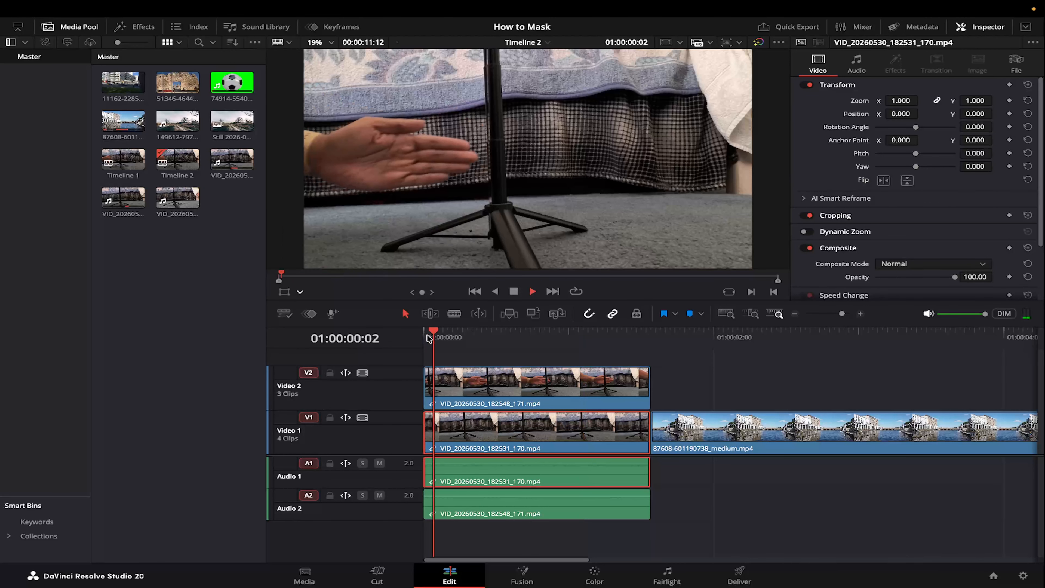
{"action": "key", "text": "space"}
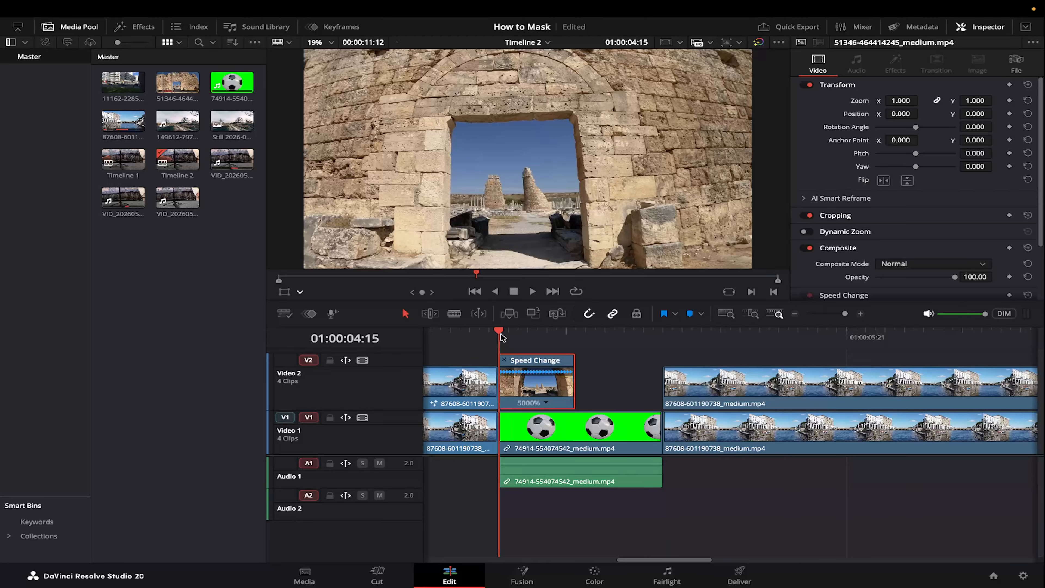
On the Color page, add a square window to the stone archway clip and fit its edges and corners to the doorway opening
{"action": "key", "text": "space"}
{"action": "left_click", "coordinate": [595, 575]}
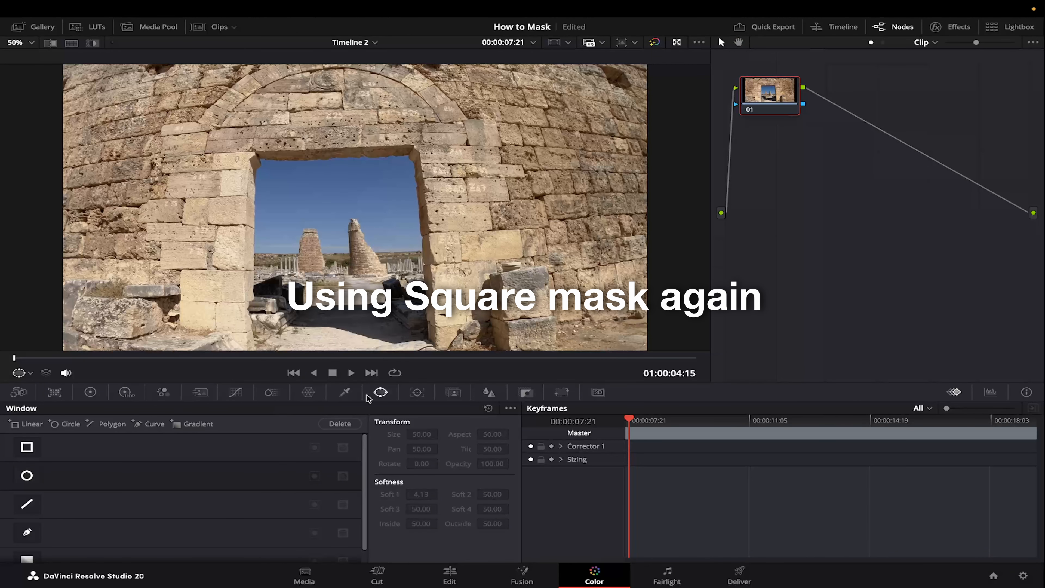
{"action": "left_click", "coordinate": [26, 447]}
{"action": "left_click_drag", "start_coordinate": [475, 210], "coordinate": [423, 212]}
{"action": "left_click_drag", "start_coordinate": [331, 267], "coordinate": [344, 355]}
{"action": "left_click_drag", "start_coordinate": [238, 150], "coordinate": [253, 160]}
{"action": "left_click_drag", "start_coordinate": [423, 155], "coordinate": [415, 153]}
{"action": "left_click_drag", "start_coordinate": [253, 257], "coordinate": [251, 254]}
Add an alpha output to the archway clip's node graph, connect node 01's mask output to it, and invert the square mask
{"action": "right_click", "coordinate": [897, 201]}
{"action": "left_click", "coordinate": [920, 257]}
{"action": "left_click_drag", "start_coordinate": [803, 104], "coordinate": [1034, 232]}
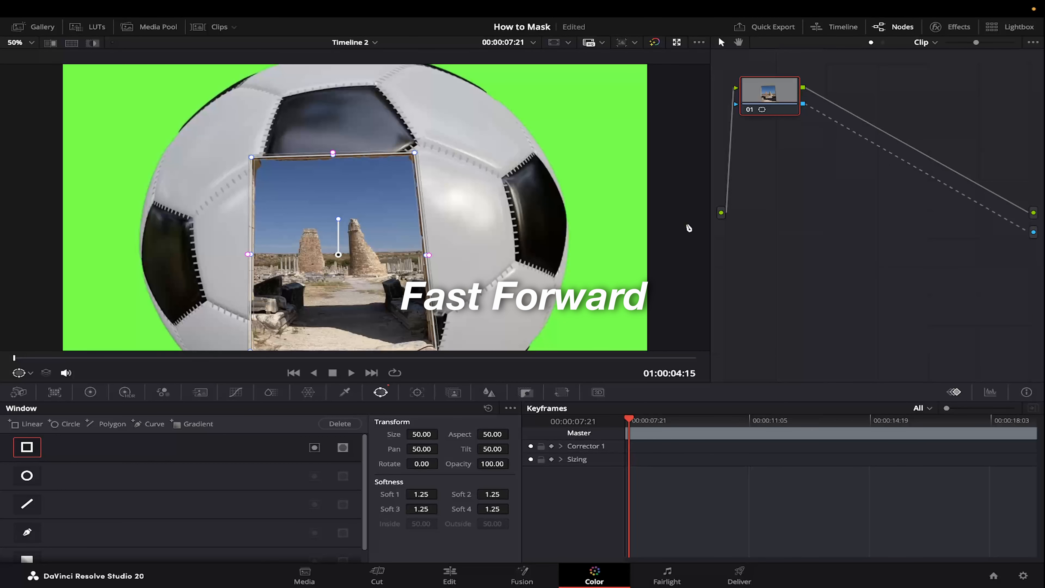
{"action": "left_click", "coordinate": [343, 448]}
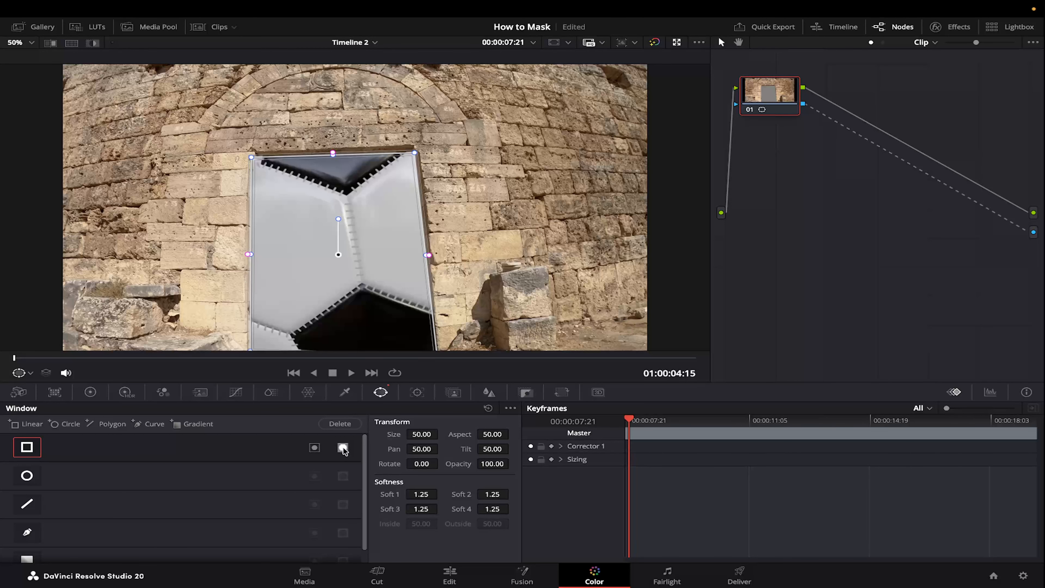
Enable keyframing for Corrector 1 and stretch the square mask's side and upper edges to the doorway at 01:00:04:16
{"action": "left_click_drag", "start_coordinate": [16, 359], "coordinate": [306, 357]}
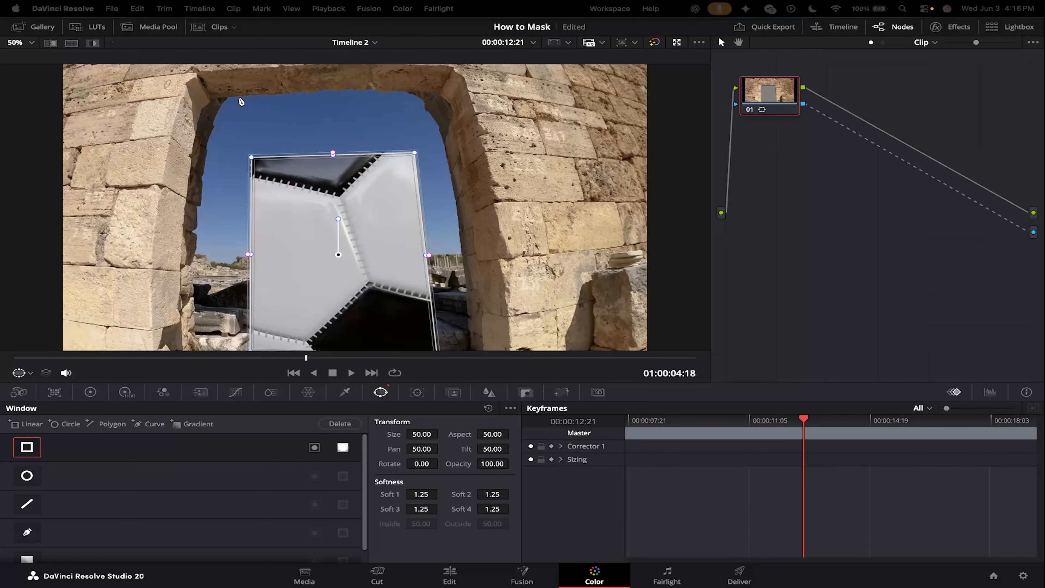
{"action": "key", "text": "ctrl+s"}
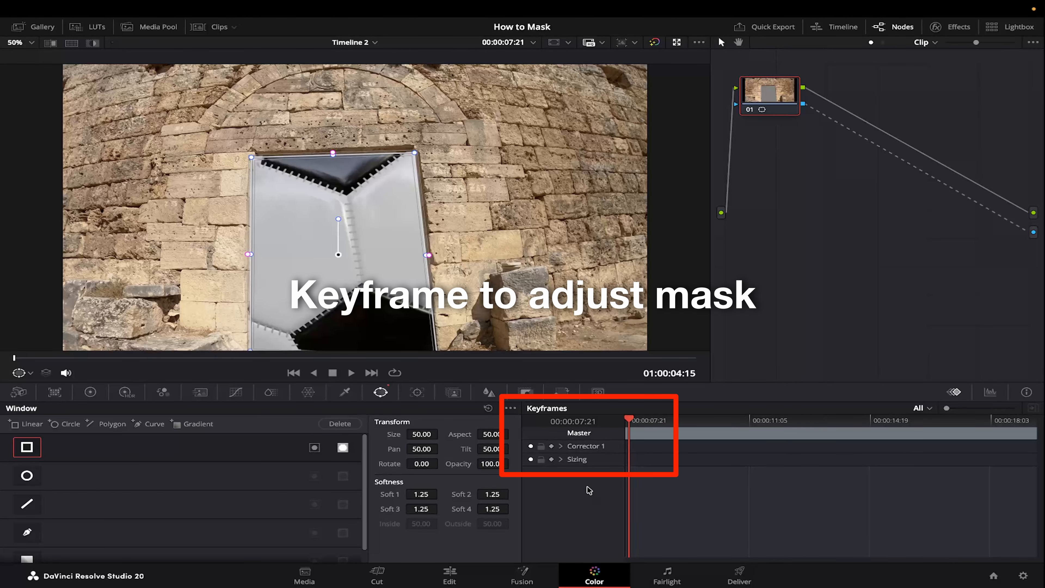
{"action": "left_click", "coordinate": [552, 446]}
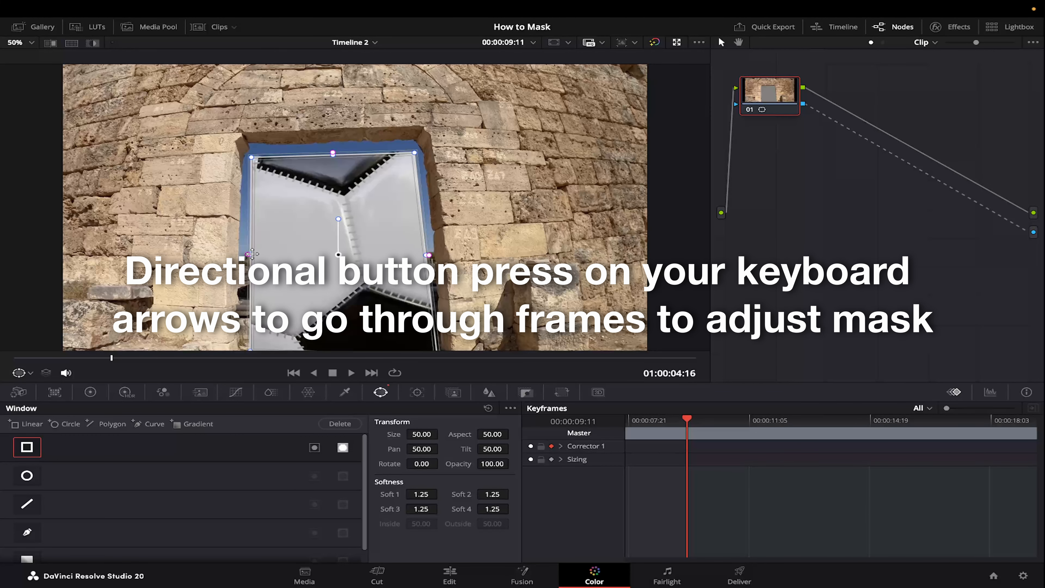
{"action": "left_click_drag", "start_coordinate": [252, 254], "coordinate": [240, 252]}
{"action": "left_click_drag", "start_coordinate": [426, 255], "coordinate": [435, 254]}
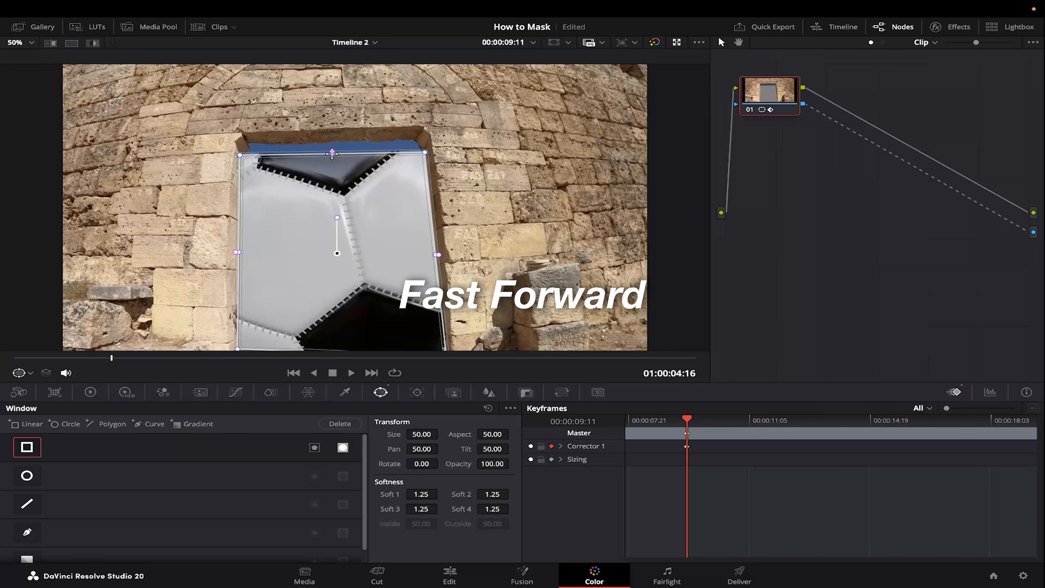
{"action": "left_click_drag", "start_coordinate": [332, 154], "coordinate": [332, 135]}
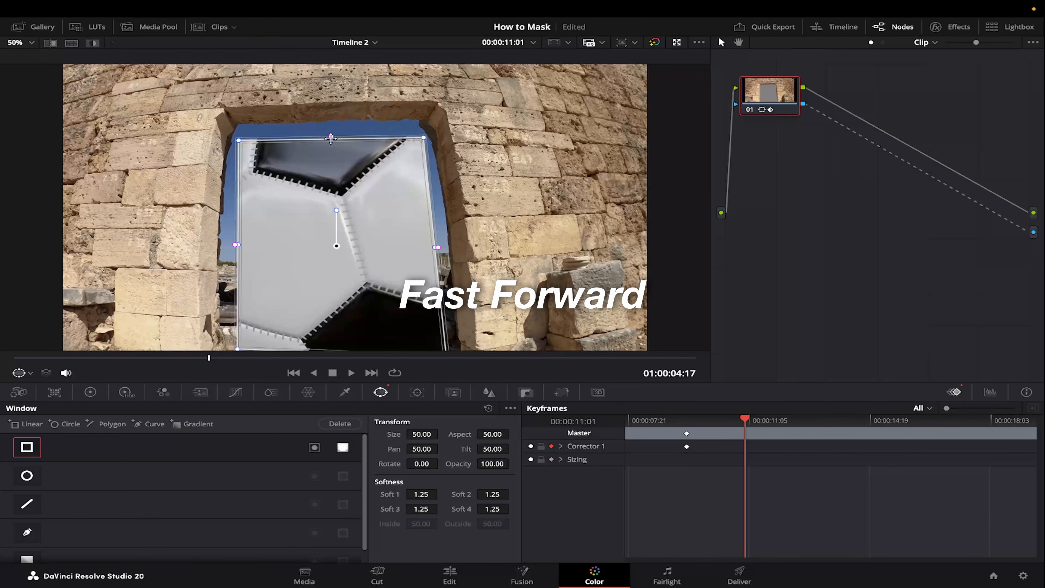
Widen and raise the square mask to match the growing doorway at frames 01:00:04:17 and 01:00:04:18
{"action": "left_click_drag", "start_coordinate": [326, 134], "coordinate": [319, 117]}
{"action": "left_click_drag", "start_coordinate": [237, 238], "coordinate": [214, 235]}
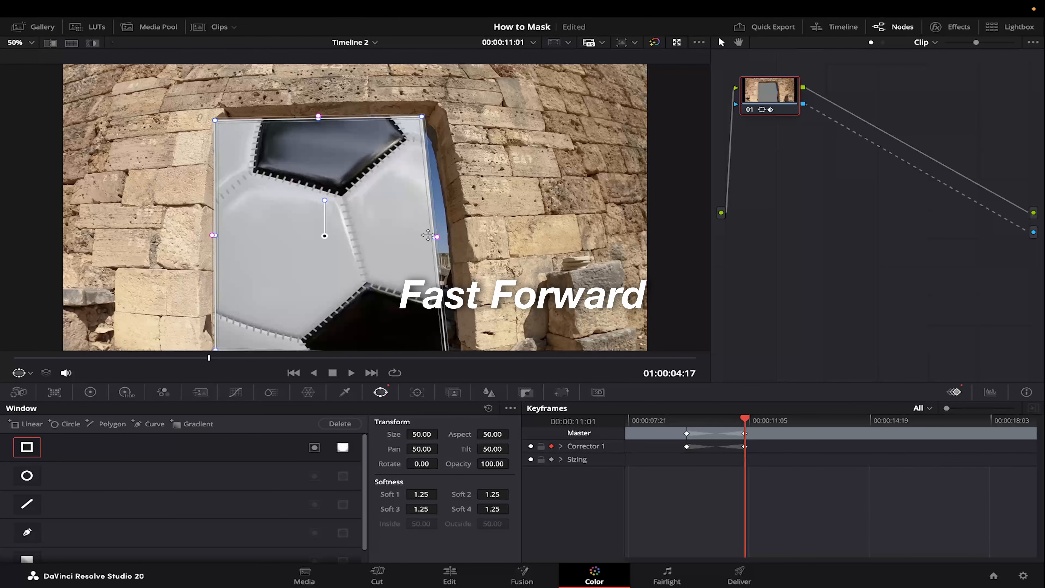
{"action": "left_click_drag", "start_coordinate": [428, 235], "coordinate": [459, 235]}
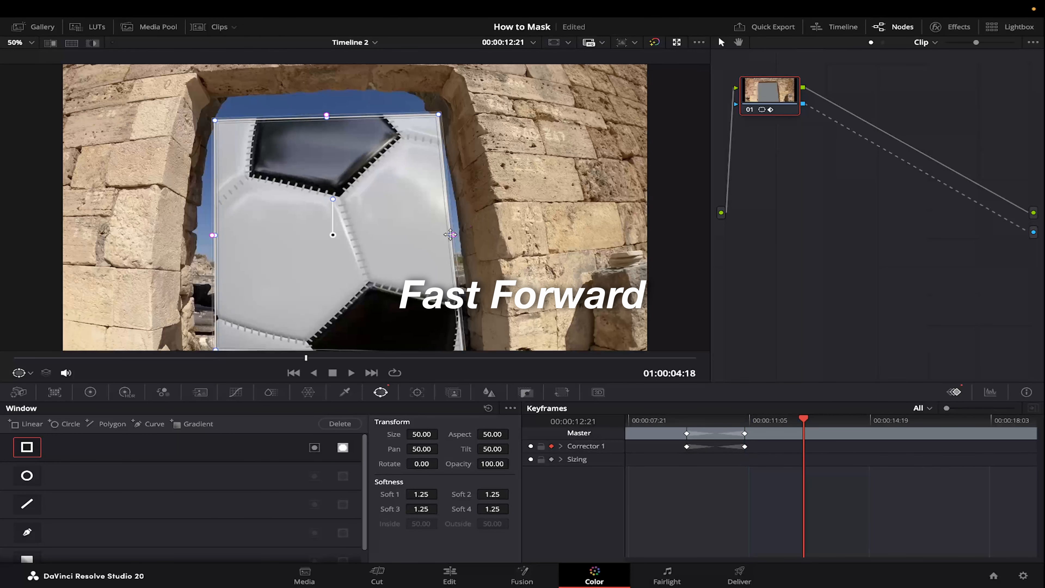
{"action": "left_click_drag", "start_coordinate": [437, 234], "coordinate": [469, 234]}
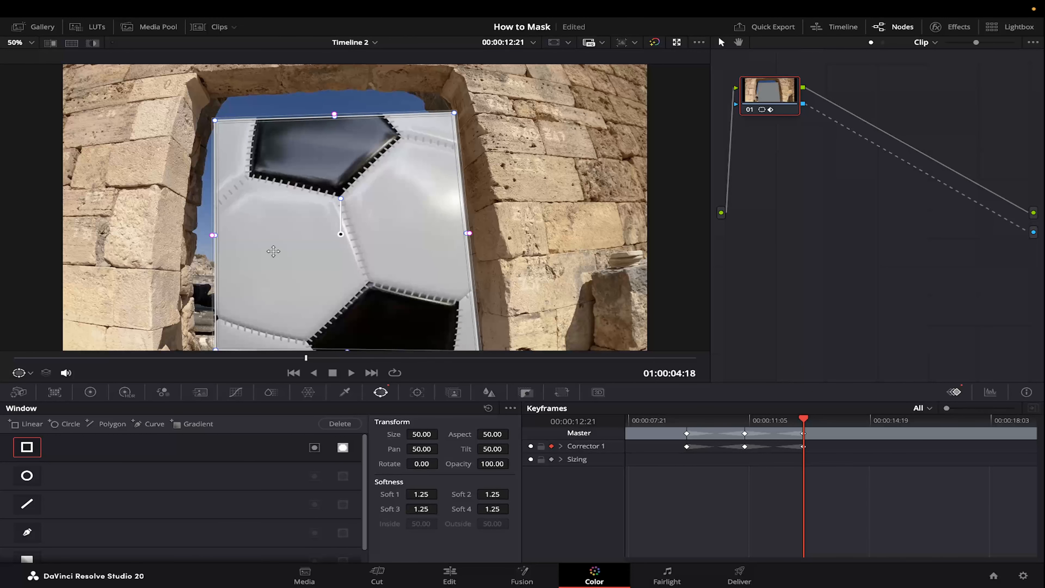
{"action": "left_click_drag", "start_coordinate": [217, 236], "coordinate": [186, 235]}
{"action": "left_click_drag", "start_coordinate": [319, 117], "coordinate": [323, 79]}
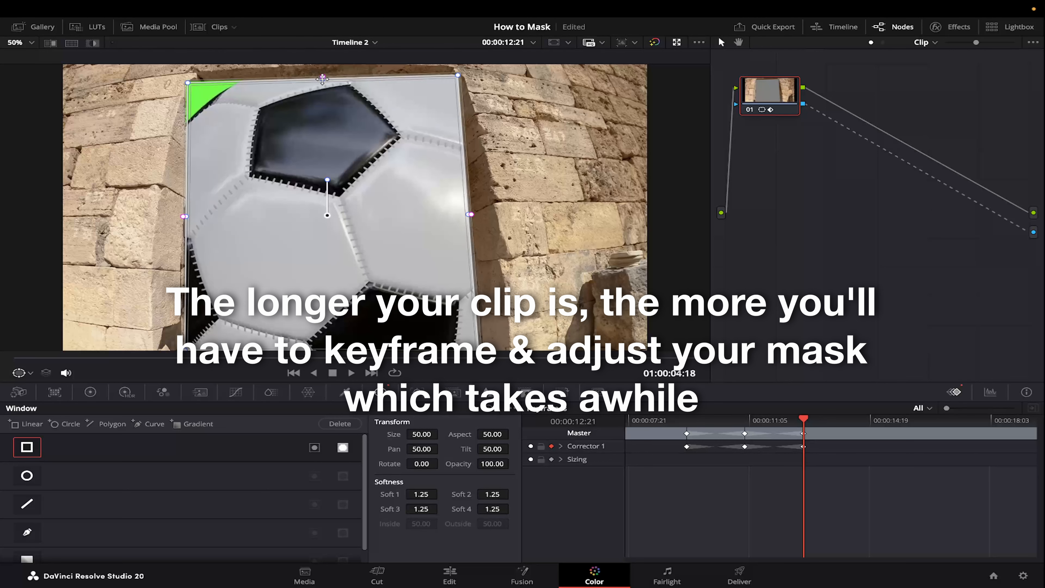
Expand the square mask's edges to follow the doorway over the next two frames after 01:00:04:18
{"action": "key", "text": "Right"}
{"action": "left_click_drag", "start_coordinate": [185, 217], "coordinate": [161, 214]}
{"action": "left_click_drag", "start_coordinate": [474, 212], "coordinate": [490, 210]}
{"action": "left_click_drag", "start_coordinate": [317, 81], "coordinate": [315, 64]}
{"action": "key", "text": "Right"}
{"action": "left_click_drag", "start_coordinate": [491, 206], "coordinate": [500, 205]}
{"action": "left_click_drag", "start_coordinate": [156, 206], "coordinate": [117, 205]}
Extend the square mask's sides out to the frame edges at 01:00:04:21 and 01:00:04:22
{"action": "key", "text": "Right"}
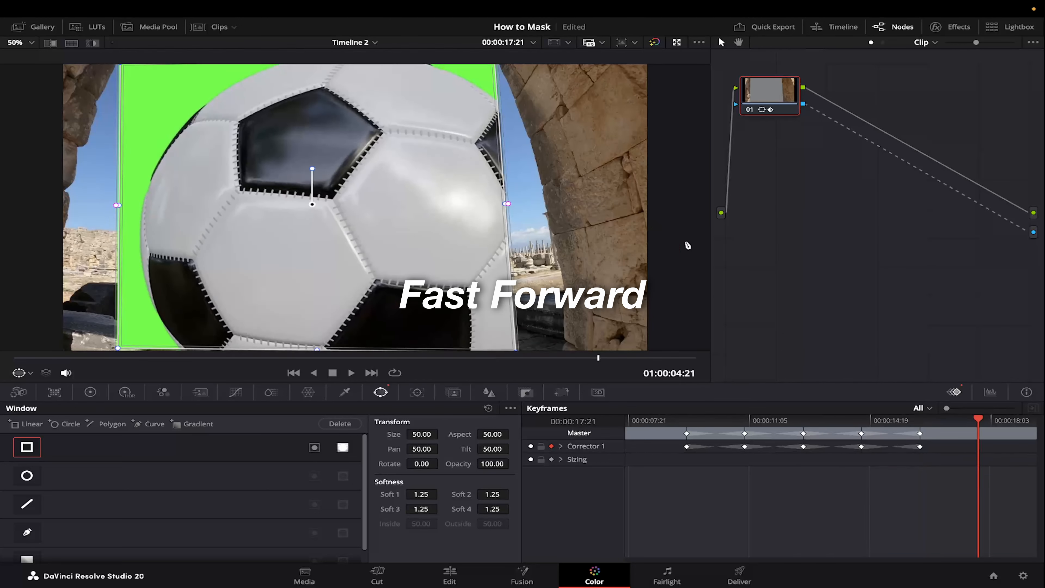
{"action": "left_click_drag", "start_coordinate": [507, 203], "coordinate": [567, 204]}
{"action": "left_click_drag", "start_coordinate": [117, 205], "coordinate": [59, 207]}
{"action": "key", "text": "Right"}
{"action": "left_click_drag", "start_coordinate": [567, 205], "coordinate": [636, 205]}
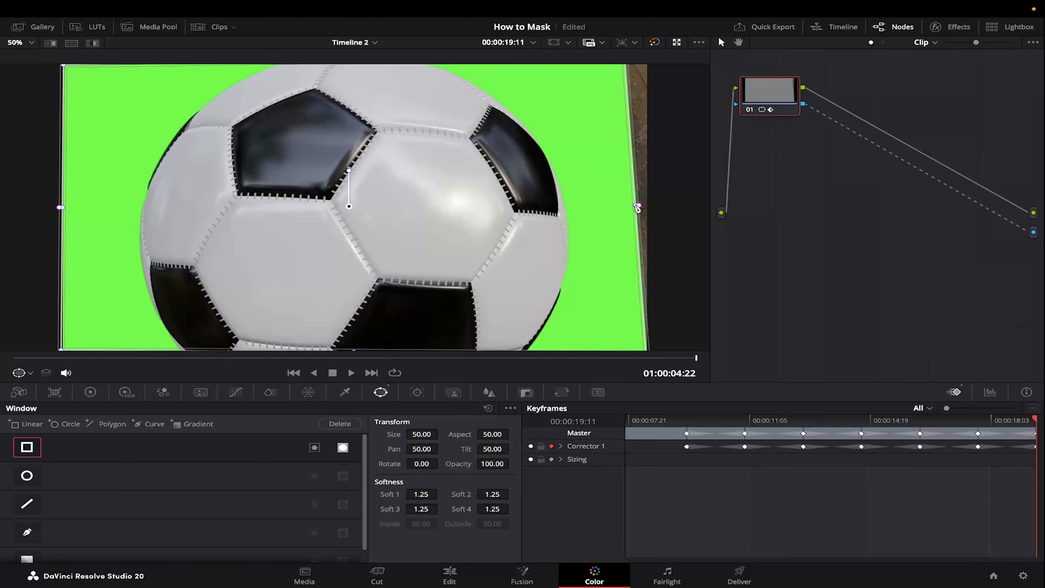
Play back the keyframed archway-to-soccer-ball transition from its start on the Color page and in the Edit page timeline
{"action": "left_click", "coordinate": [16, 359]}
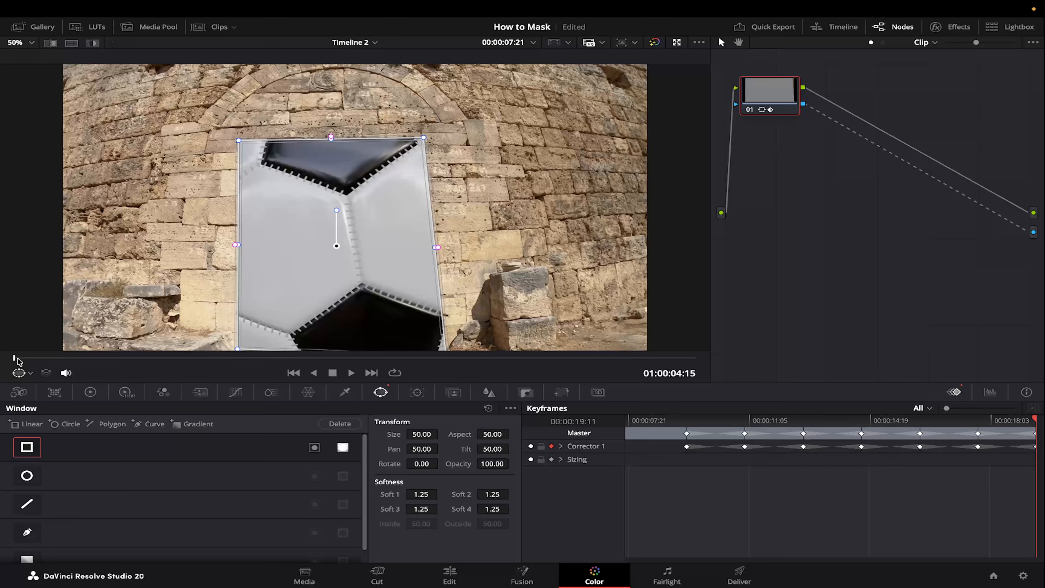
{"action": "key", "text": "Up"}
{"action": "key", "text": "space"}
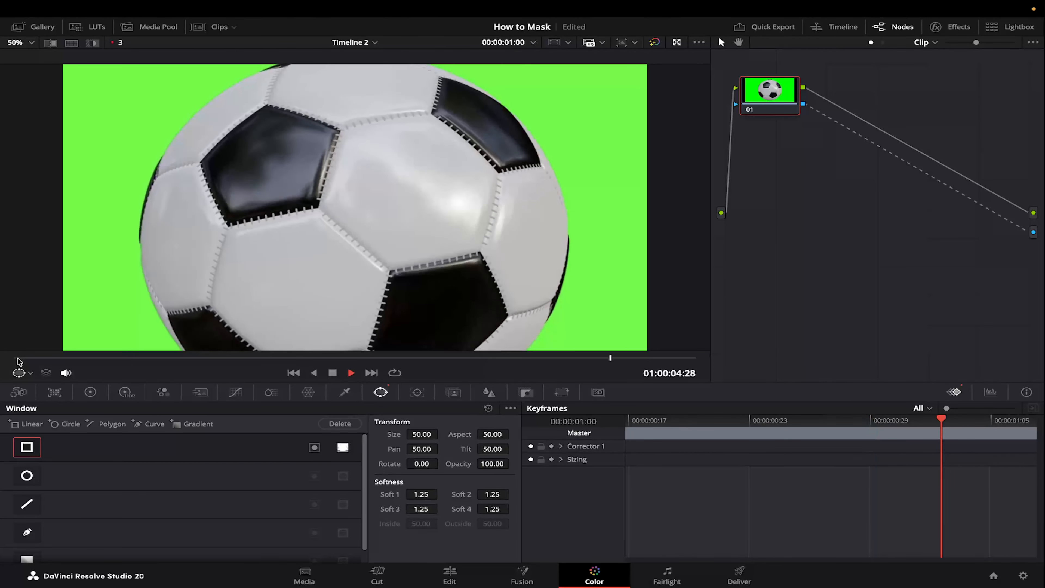
{"action": "key", "text": "space"}
{"action": "left_click", "coordinate": [16, 358]}
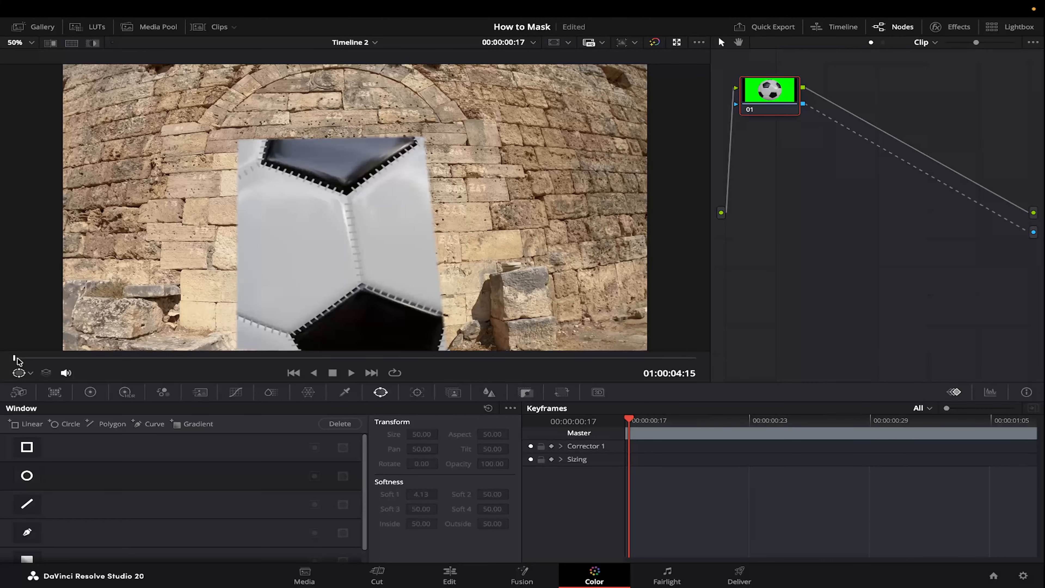
{"action": "key", "text": "space"}
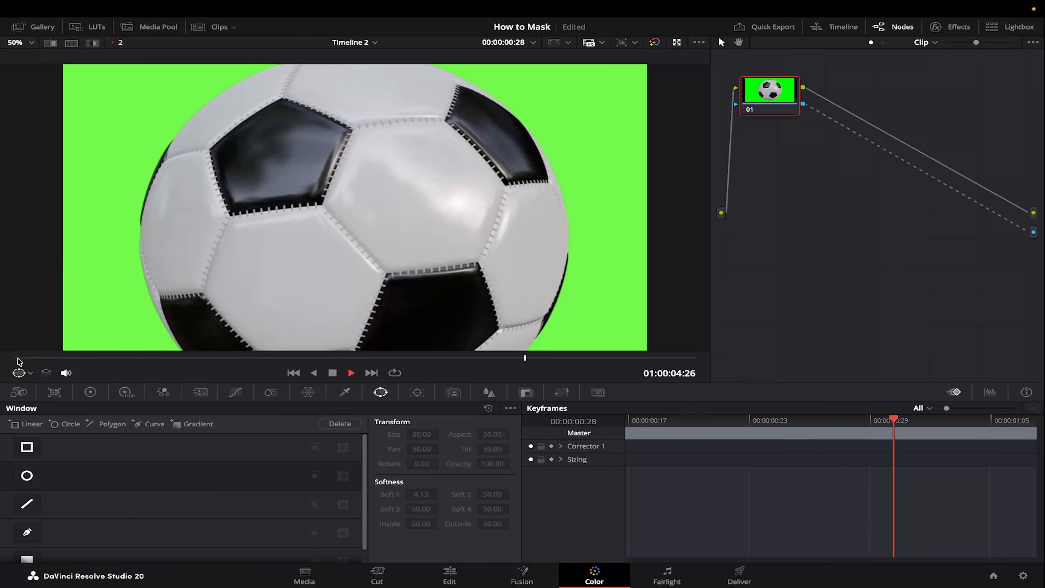
{"action": "left_click", "coordinate": [461, 578]}
{"action": "left_click", "coordinate": [502, 334]}
{"action": "key", "text": "space"}
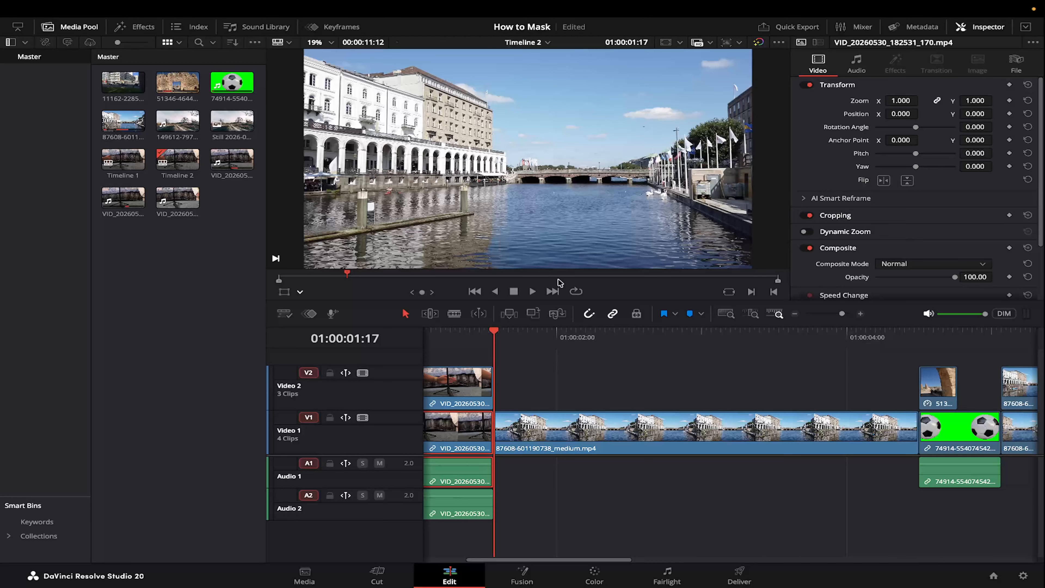
{"action": "left_click", "coordinate": [586, 440]}
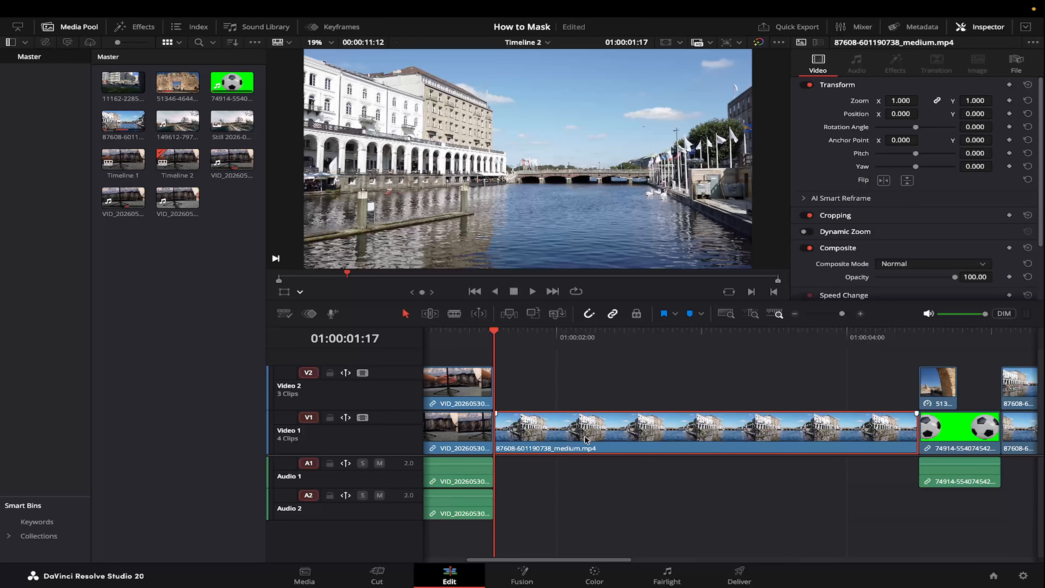
{"action": "left_click_drag", "start_coordinate": [586, 439], "coordinate": [584, 398]}
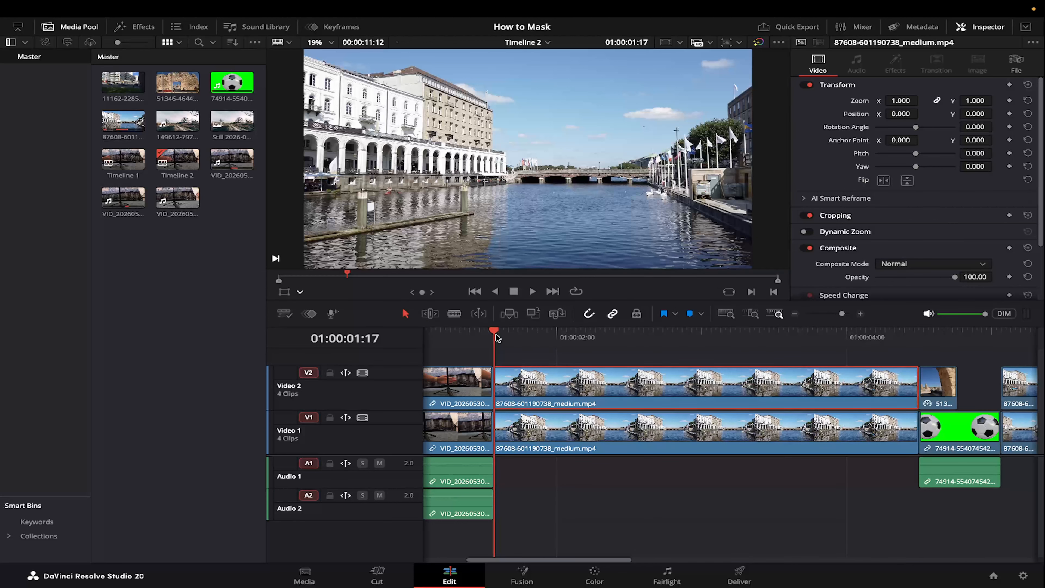
{"action": "left_click", "coordinate": [595, 574]}
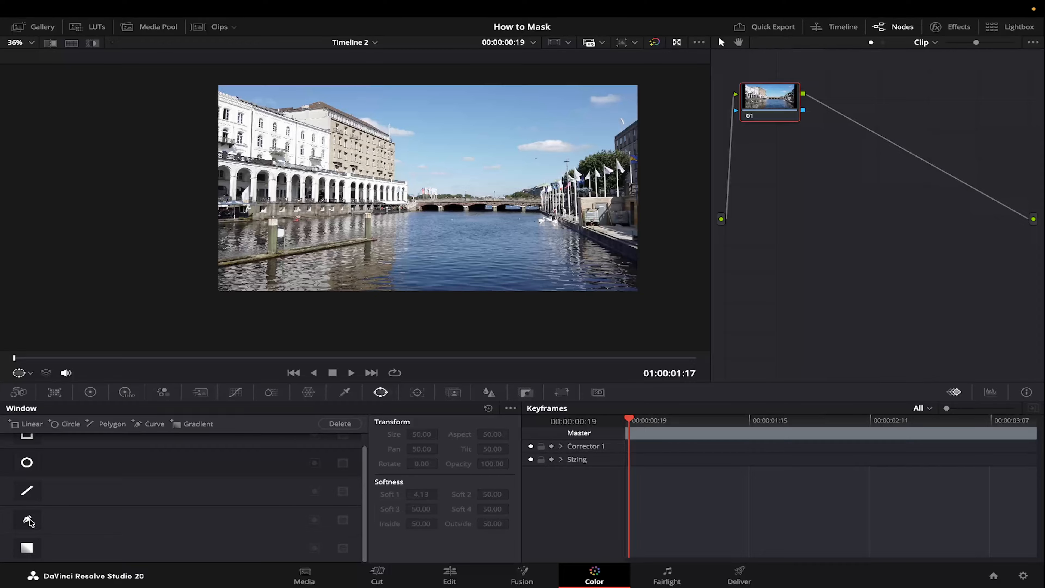
Start a curve mask at the frame's upper-left corner and trace the white building's roofline to the brown building's roof peak
{"action": "left_click", "coordinate": [27, 520]}
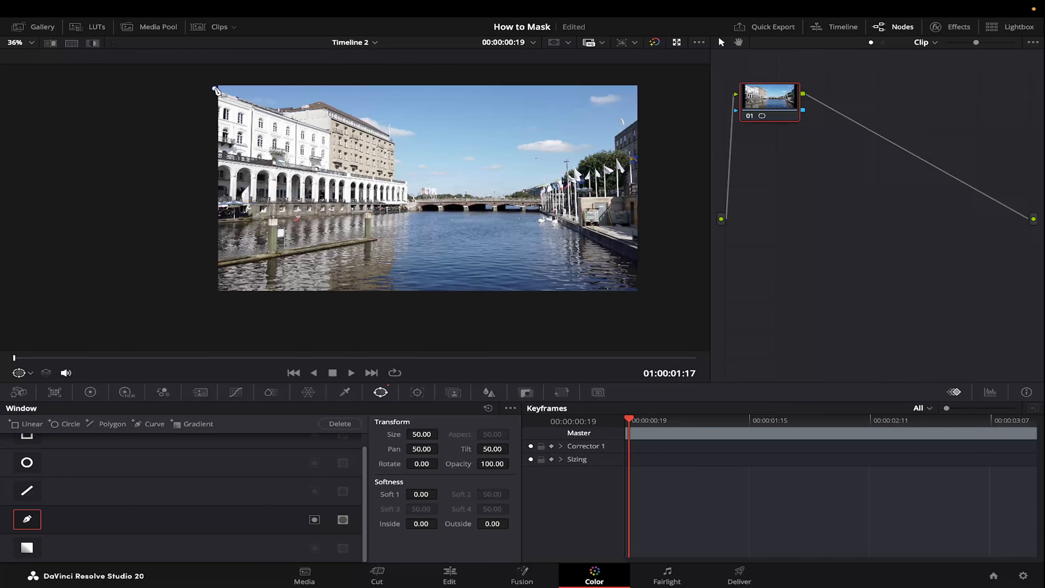
{"action": "left_click", "coordinate": [254, 102]}
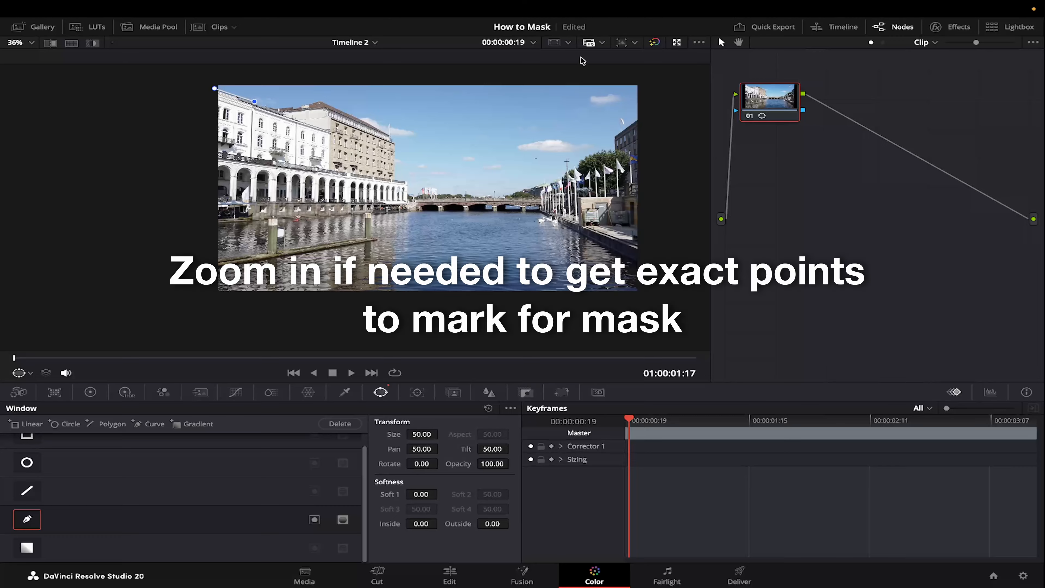
{"action": "left_click", "coordinate": [32, 43]}
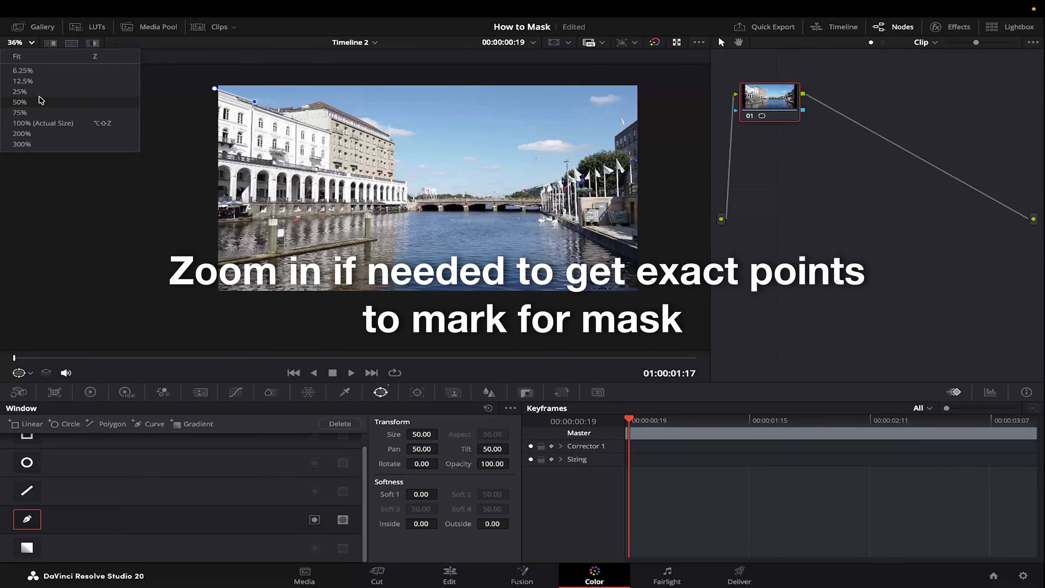
{"action": "left_click", "coordinate": [20, 112]}
{"action": "scroll", "coordinate": [222, 129], "scroll_direction": "up", "scroll_amount": 5}
{"action": "left_click", "coordinate": [184, 160]}
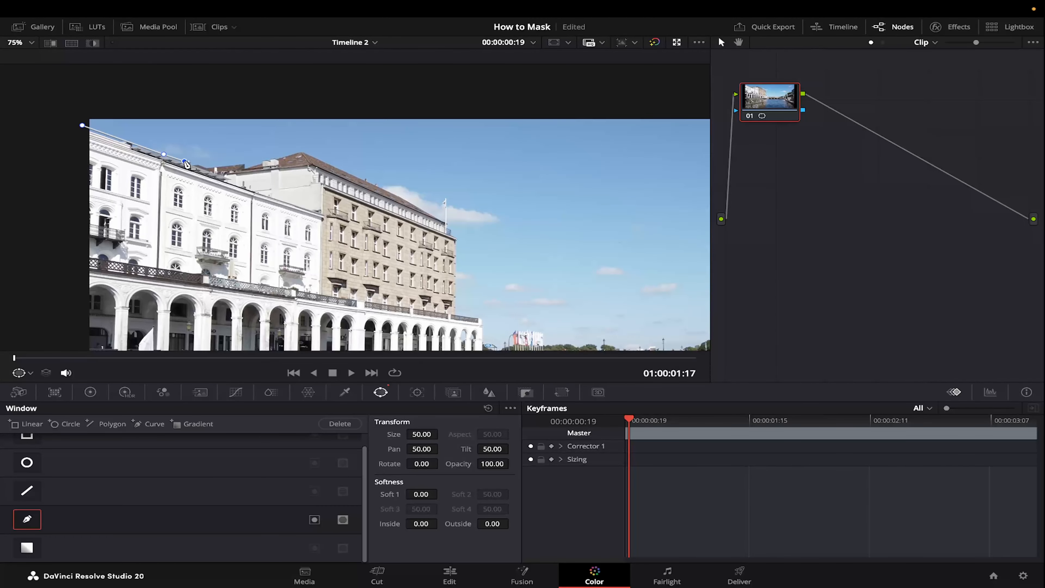
{"action": "left_click", "coordinate": [191, 163]}
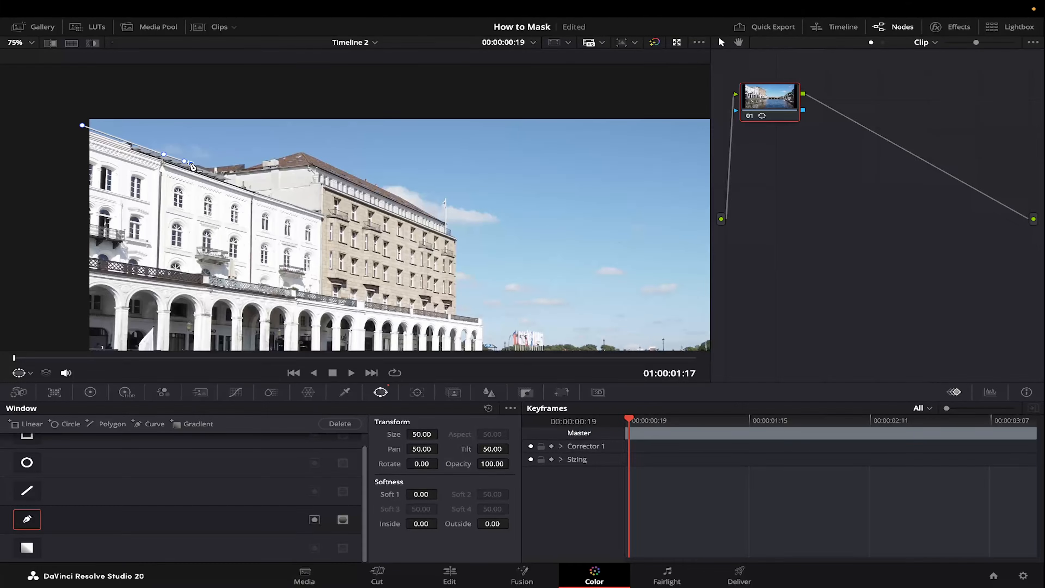
{"action": "left_click", "coordinate": [206, 167]}
{"action": "left_click", "coordinate": [246, 164]}
{"action": "left_click", "coordinate": [301, 151]}
Continue the curve mask down the brown building's roof, around its rooftop pole, and along the skyline to the frame's right edge
{"action": "left_click", "coordinate": [364, 178]}
{"action": "left_click", "coordinate": [397, 195]}
{"action": "left_click", "coordinate": [431, 212]}
{"action": "left_click", "coordinate": [444, 220]}
{"action": "left_click", "coordinate": [443, 198]}
{"action": "left_click", "coordinate": [448, 198]}
{"action": "left_click", "coordinate": [448, 225]}
{"action": "left_click", "coordinate": [451, 232]}
{"action": "left_click", "coordinate": [456, 237]}
{"action": "scroll", "coordinate": [463, 251], "scroll_direction": "down", "scroll_amount": 5}
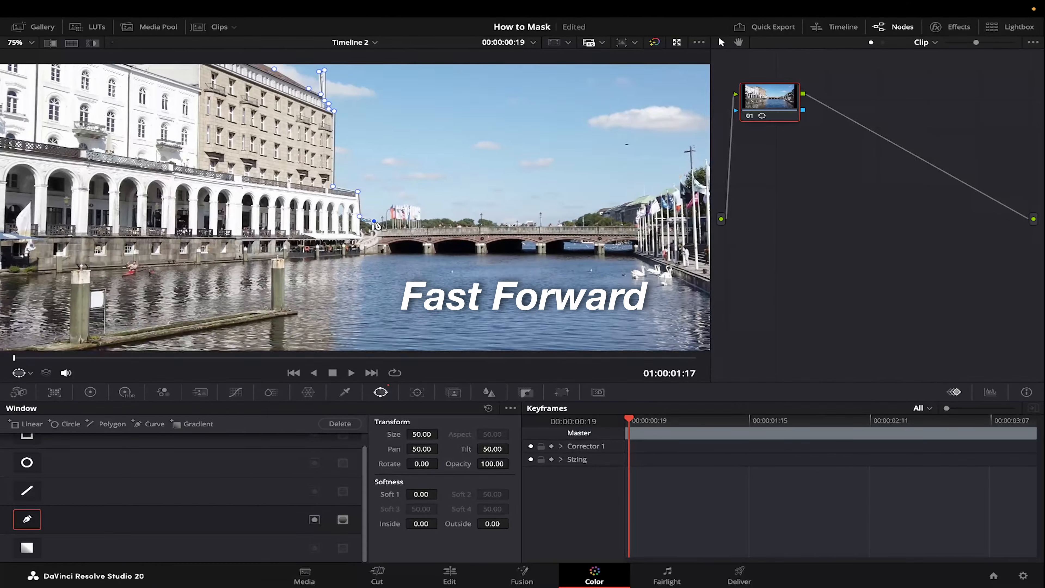
{"action": "scroll", "coordinate": [355, 208], "scroll_direction": "up", "scroll_amount": 2}
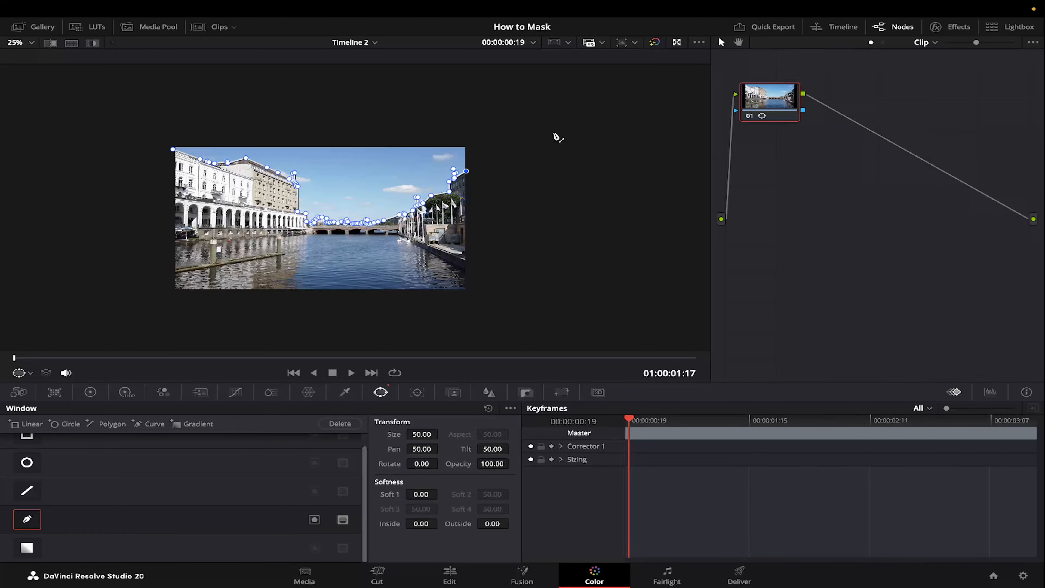
Close the curve mask around the sky with two points outside the frame above the picture, ending on the starting point
{"action": "left_click", "coordinate": [555, 133]}
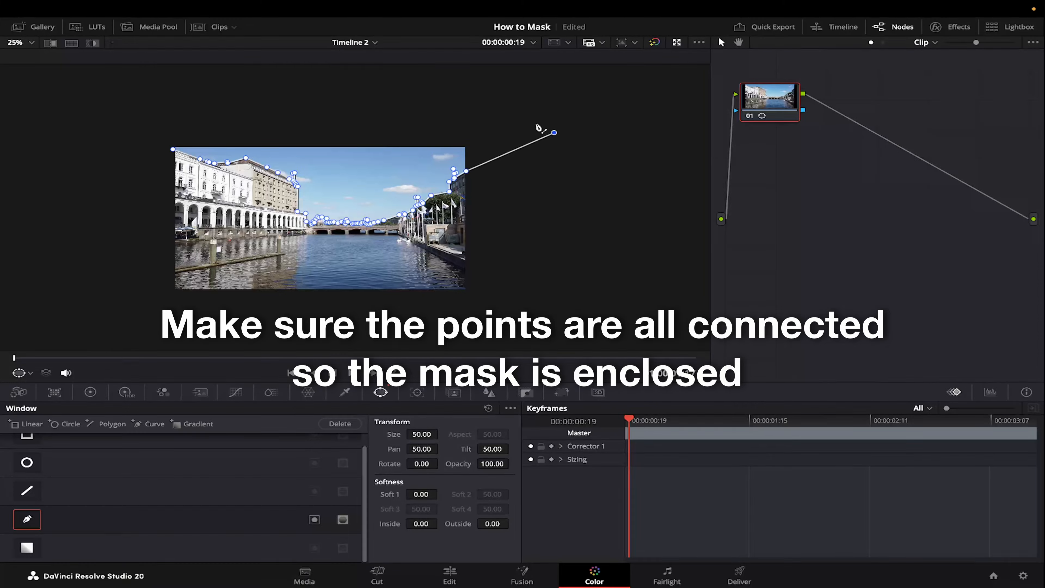
{"action": "left_click", "coordinate": [131, 115]}
{"action": "left_click", "coordinate": [172, 150]}
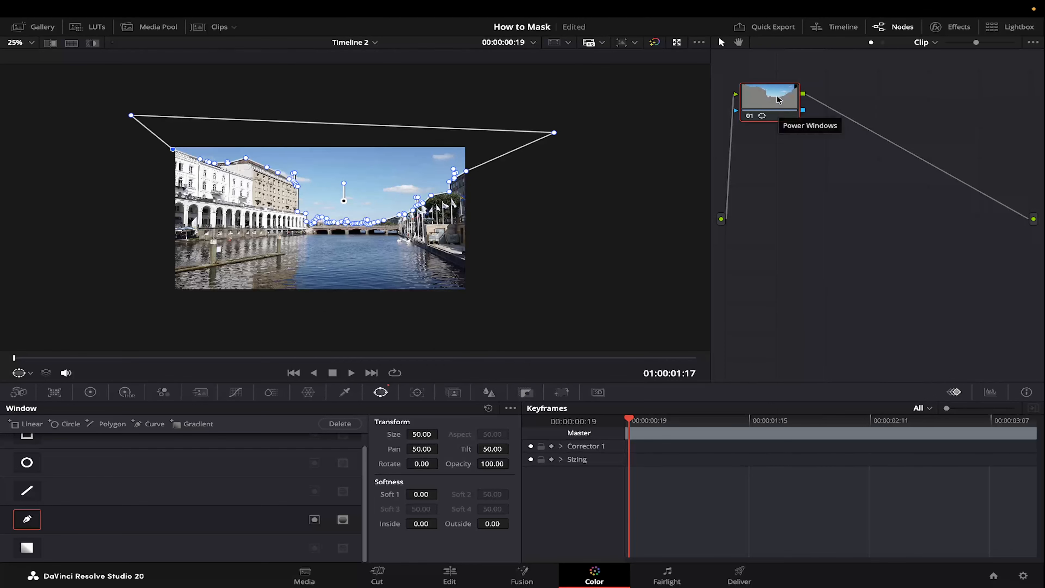
Add an alpha output to the node graph and connect node 01's alpha output to it
{"action": "right_click", "coordinate": [915, 237]}
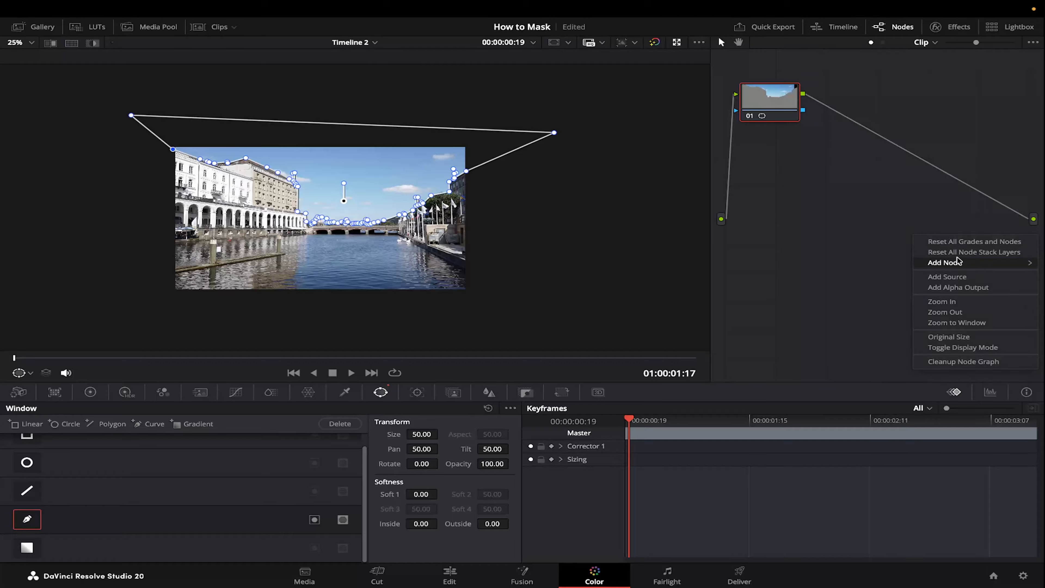
{"action": "left_click", "coordinate": [970, 287]}
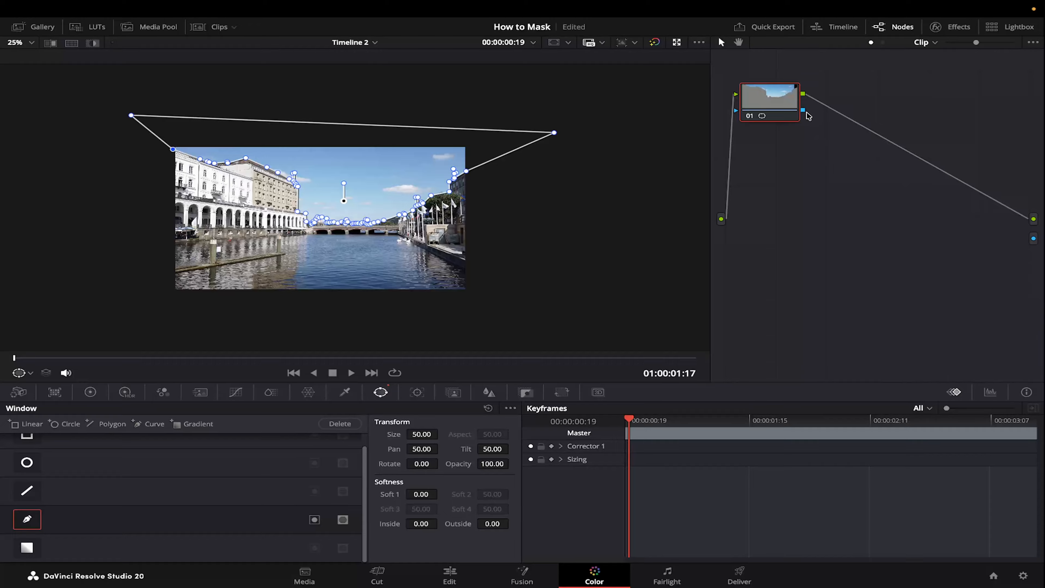
{"action": "left_click_drag", "start_coordinate": [804, 111], "coordinate": [1034, 238]}
Check the sky mask on the Edit page by disabling the Video 1 river clip and enabling it again
{"action": "left_click", "coordinate": [453, 578]}
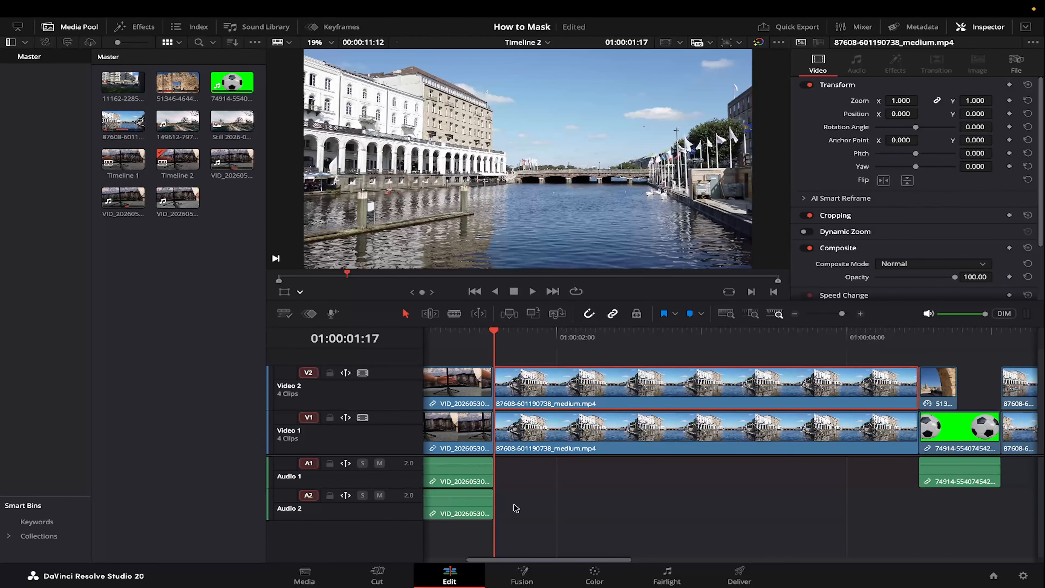
{"action": "left_click", "coordinate": [628, 422]}
{"action": "key", "text": "d"}
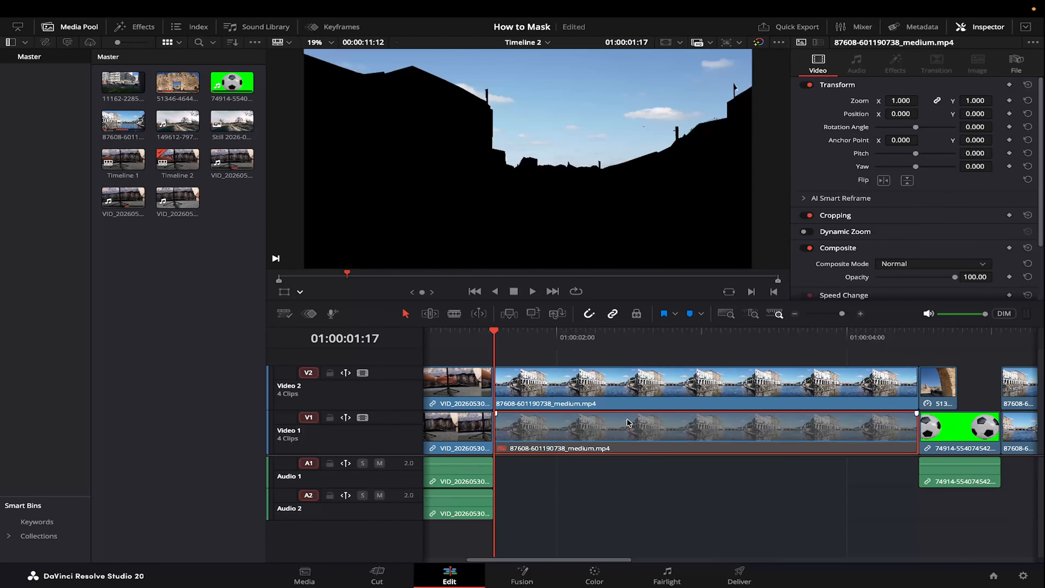
{"action": "key", "text": "d"}
Apply the Night Vision effect to the masked river clip on Video 2 and play it back from just before the clip
{"action": "left_click", "coordinate": [662, 387]}
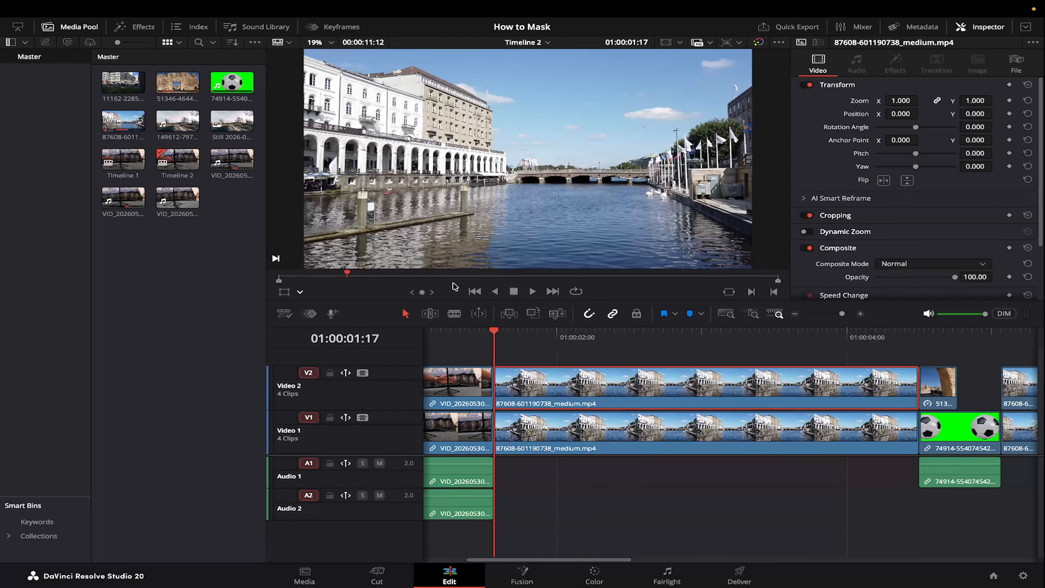
{"action": "left_click", "coordinate": [148, 30]}
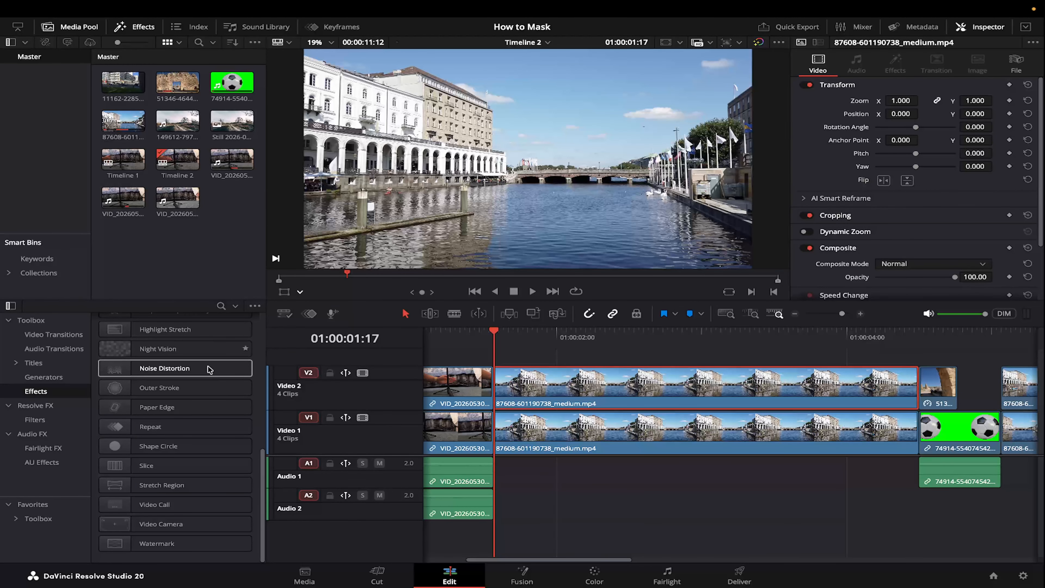
{"action": "left_click", "coordinate": [203, 350]}
{"action": "double_click", "coordinate": [176, 349]}
{"action": "left_click", "coordinate": [484, 341]}
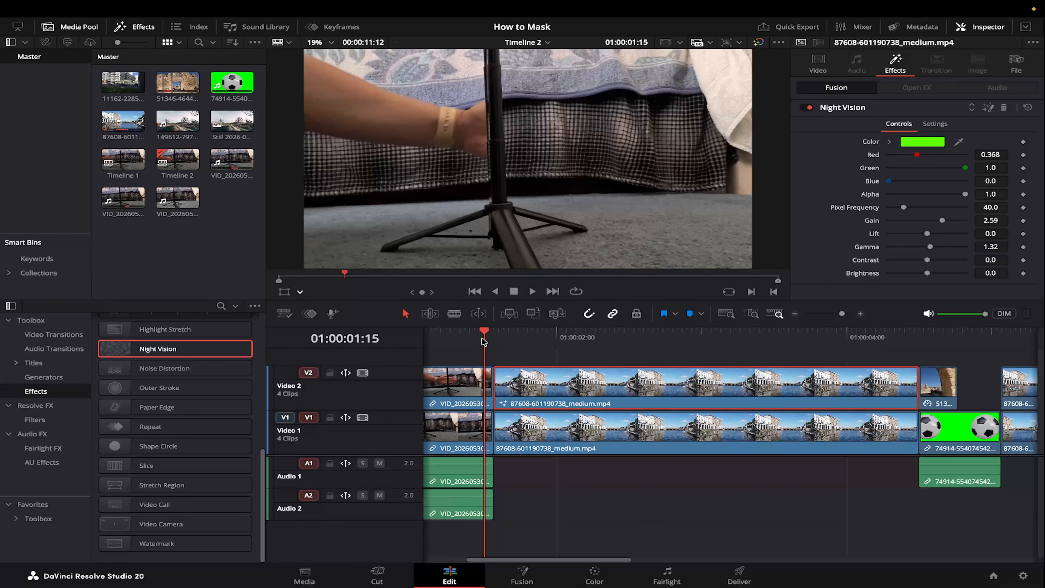
{"action": "key", "text": "space"}
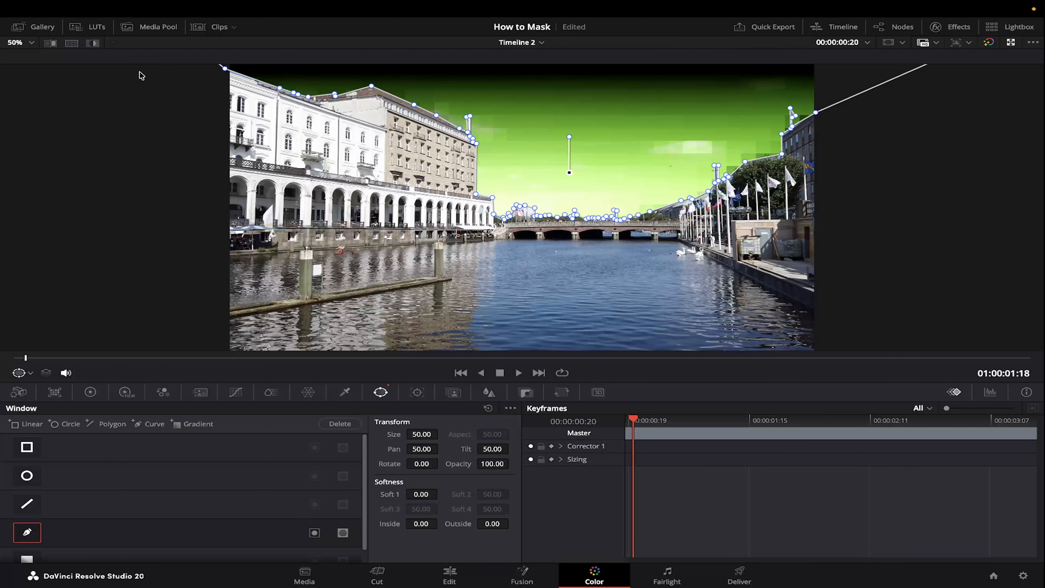
Test the curve mask's Soft 1 softness up to about 4.88 along the skyline edge, and reduce it to 0.02
{"action": "left_click", "coordinate": [23, 43]}
{"action": "left_click", "coordinate": [44, 112]}
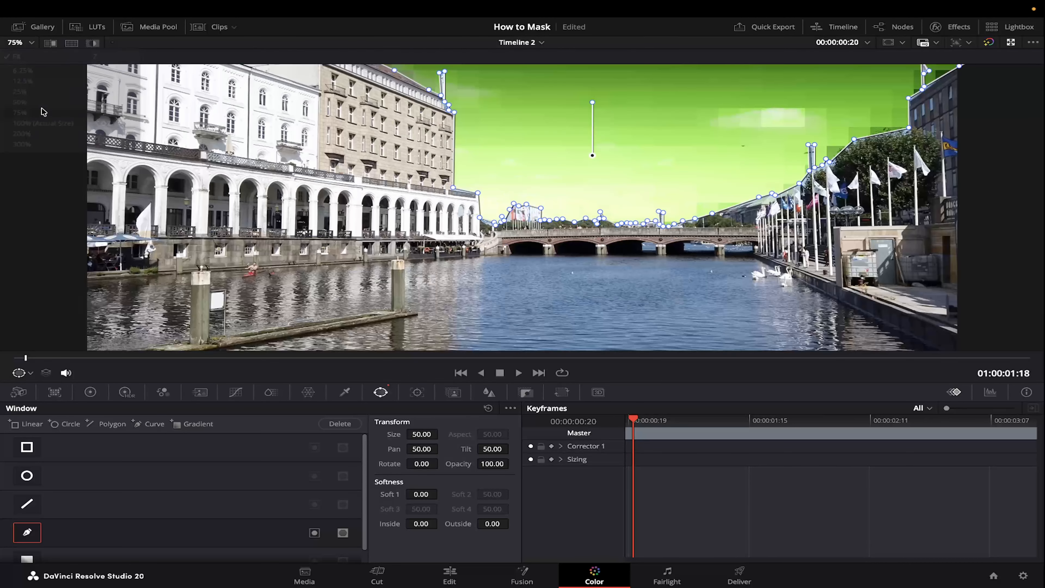
{"action": "left_click", "coordinate": [22, 42]}
{"action": "left_click", "coordinate": [21, 134]}
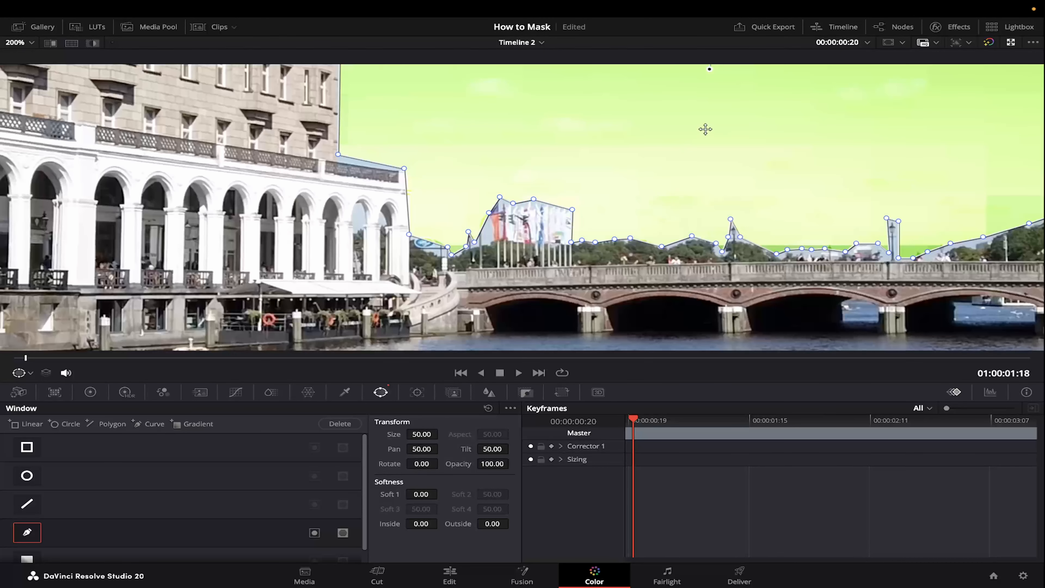
{"action": "scroll", "coordinate": [694, 130], "scroll_direction": "up", "scroll_amount": 3}
{"action": "scroll", "coordinate": [694, 130], "scroll_direction": "left", "scroll_amount": 2}
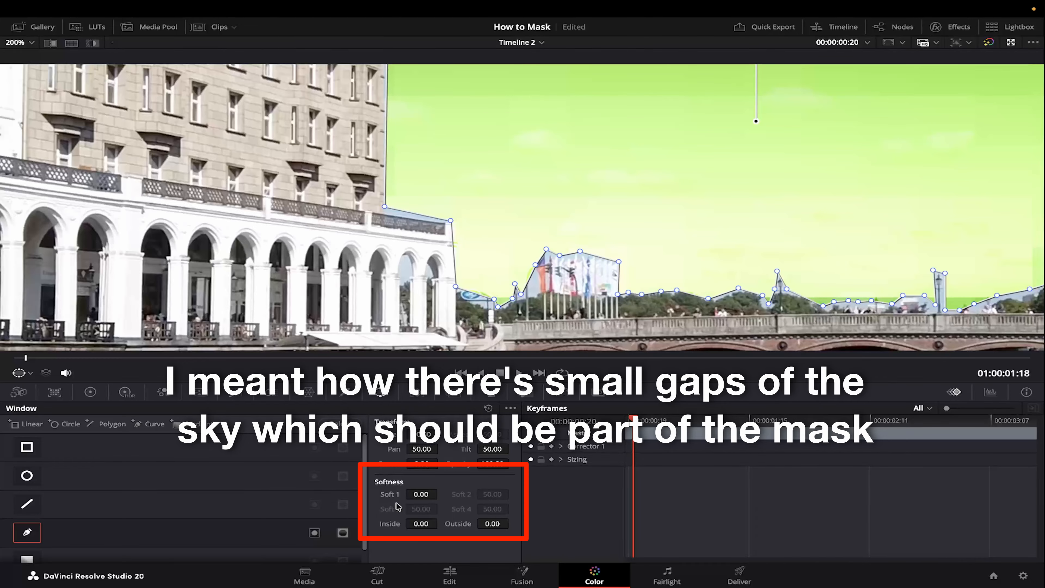
{"action": "mouse_move", "coordinate": [419, 493]}
{"action": "left_mouse_down"}
{"action": "mouse_move", "coordinate": [465, 493]}
{"action": "mouse_move", "coordinate": [419, 494]}
{"action": "left_mouse_up"}
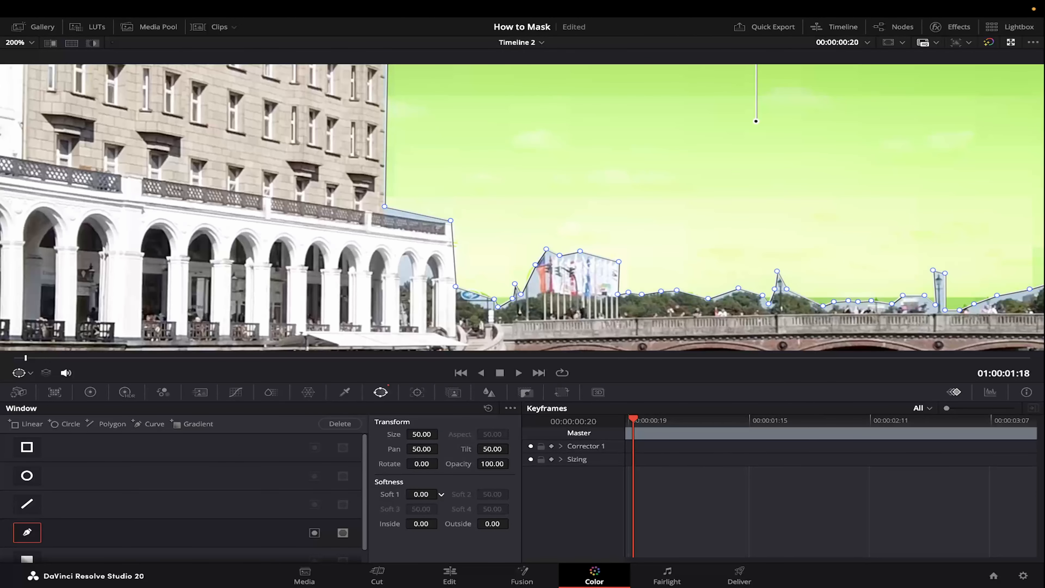
{"action": "left_click_drag", "start_coordinate": [419, 494], "coordinate": [468, 494]}
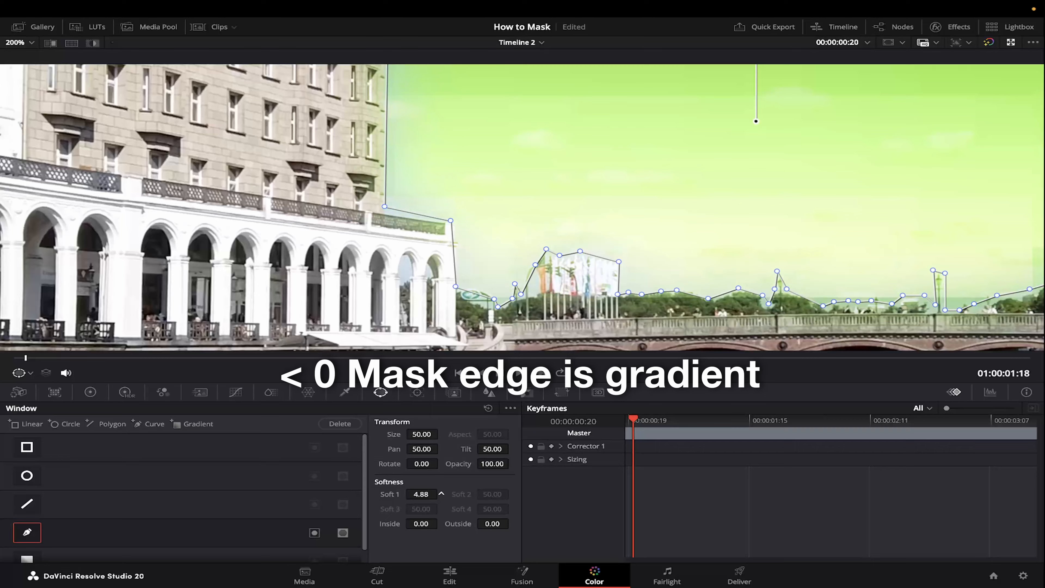
{"action": "left_click", "coordinate": [18, 43]}
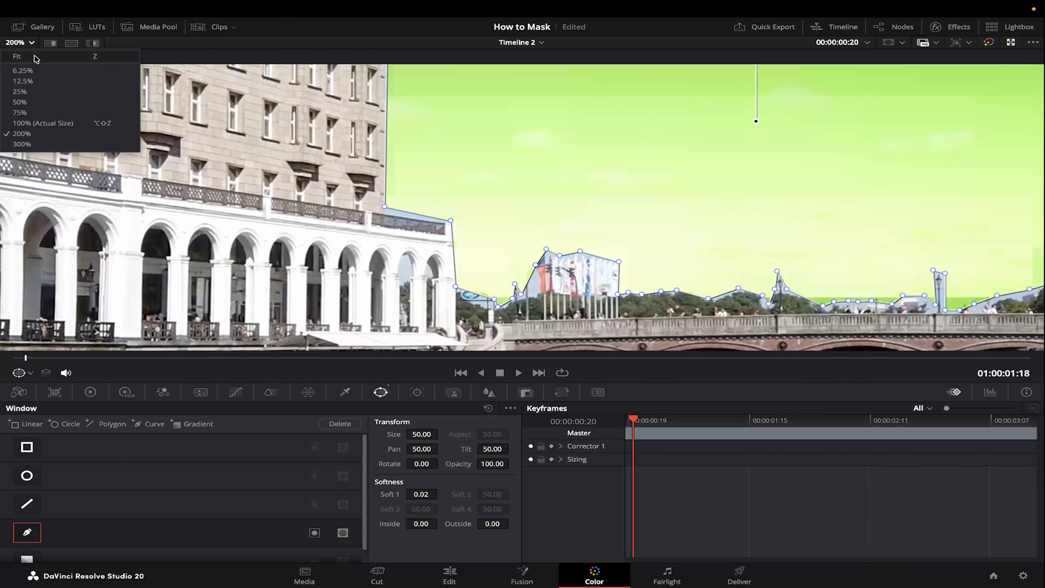
{"action": "left_click", "coordinate": [16, 89]}
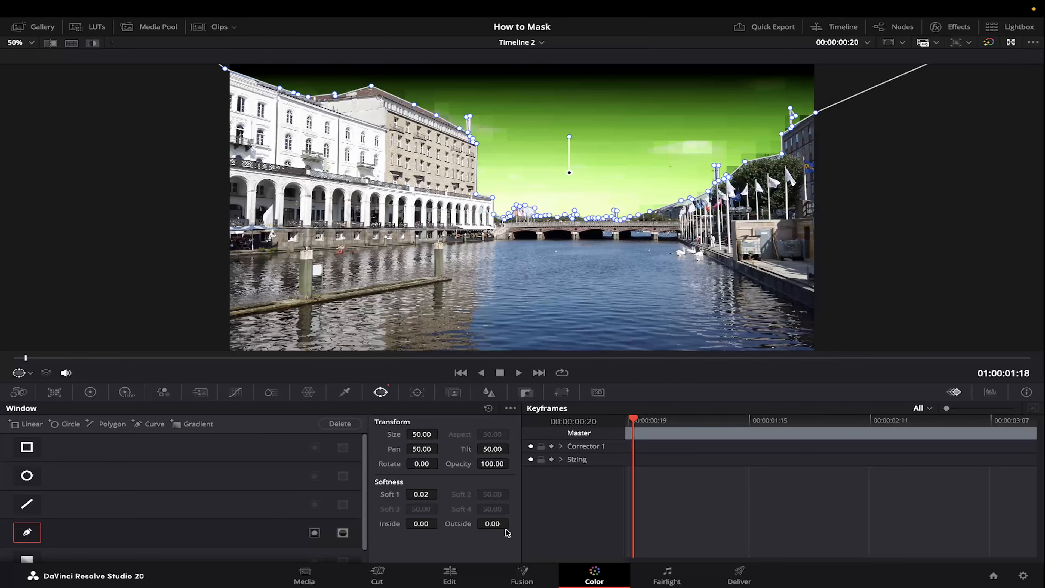
Try the curve mask's Inside softness and set its Outside softness to 0.08 while examining the skyline edge at 200%
{"action": "left_click", "coordinate": [32, 43]}
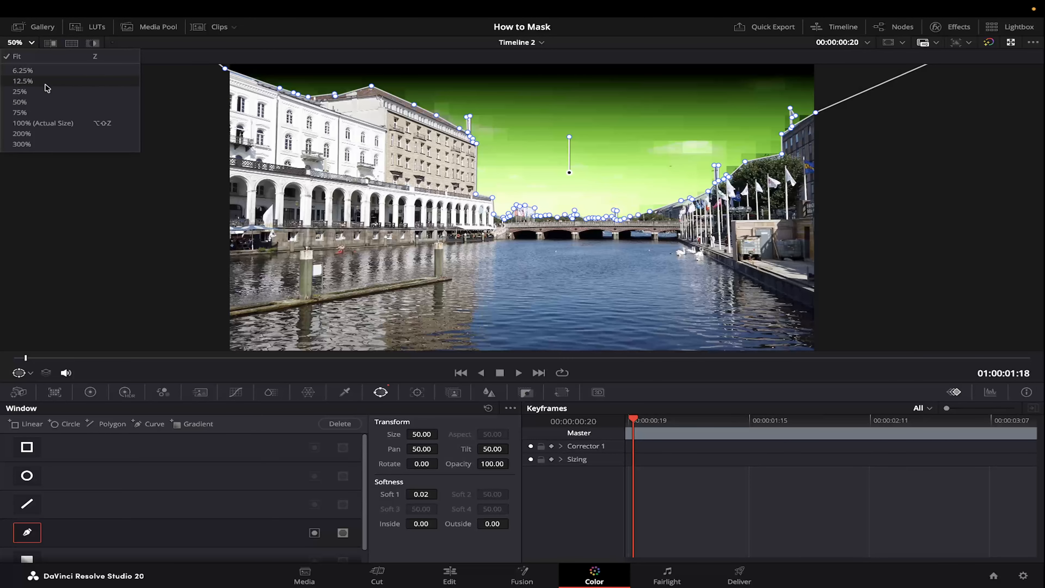
{"action": "left_click", "coordinate": [49, 135]}
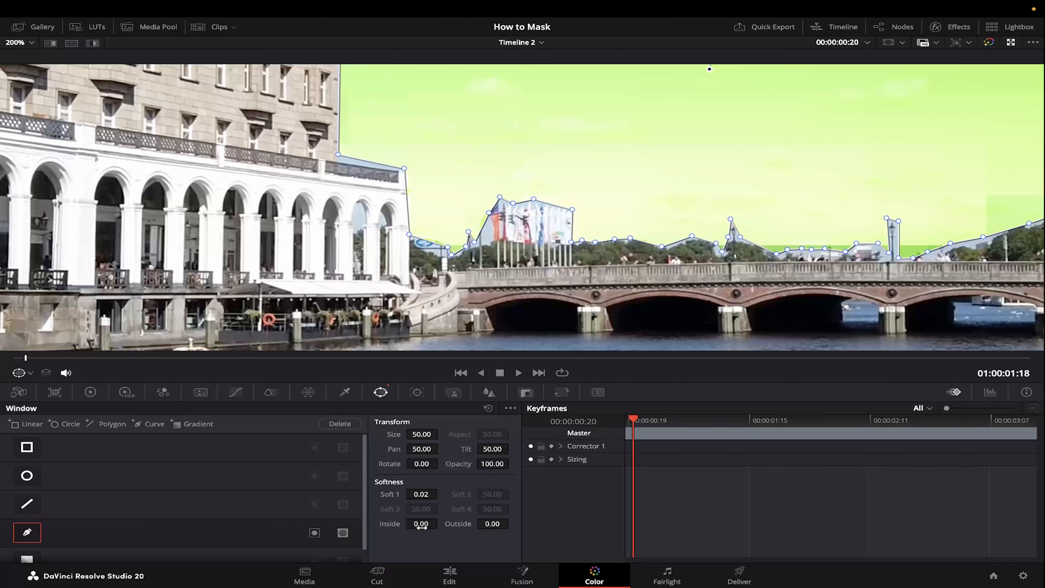
{"action": "mouse_move", "coordinate": [421, 527]}
{"action": "left_mouse_down"}
{"action": "mouse_move", "coordinate": [441, 524]}
{"action": "mouse_move", "coordinate": [423, 527]}
{"action": "left_mouse_up"}
{"action": "left_click_drag", "start_coordinate": [493, 524], "coordinate": [503, 523]}
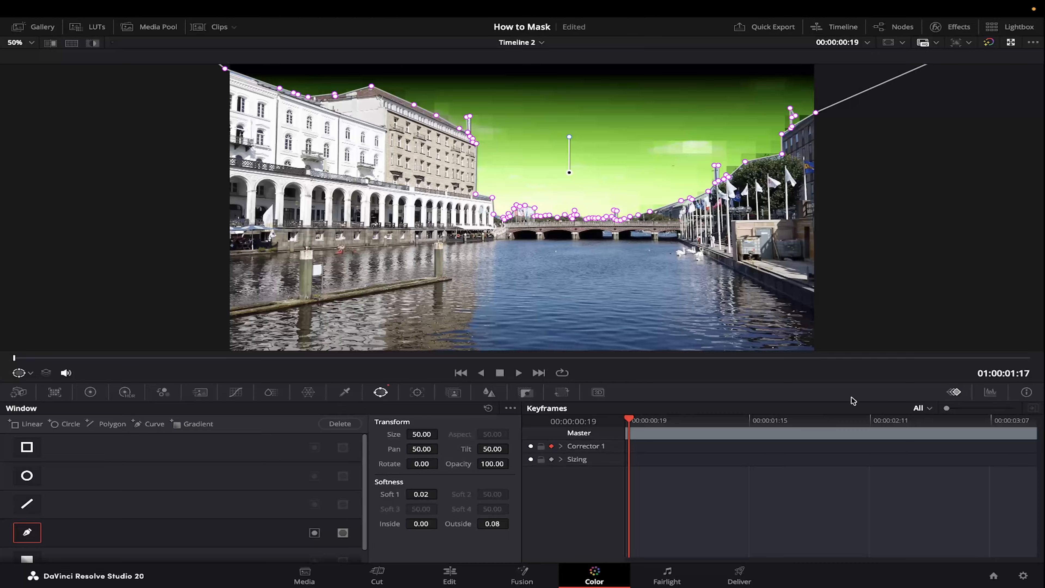
Keyframe the curve mask's Size at 60 at clip time 00:00:02:06
{"action": "left_click", "coordinate": [847, 419]}
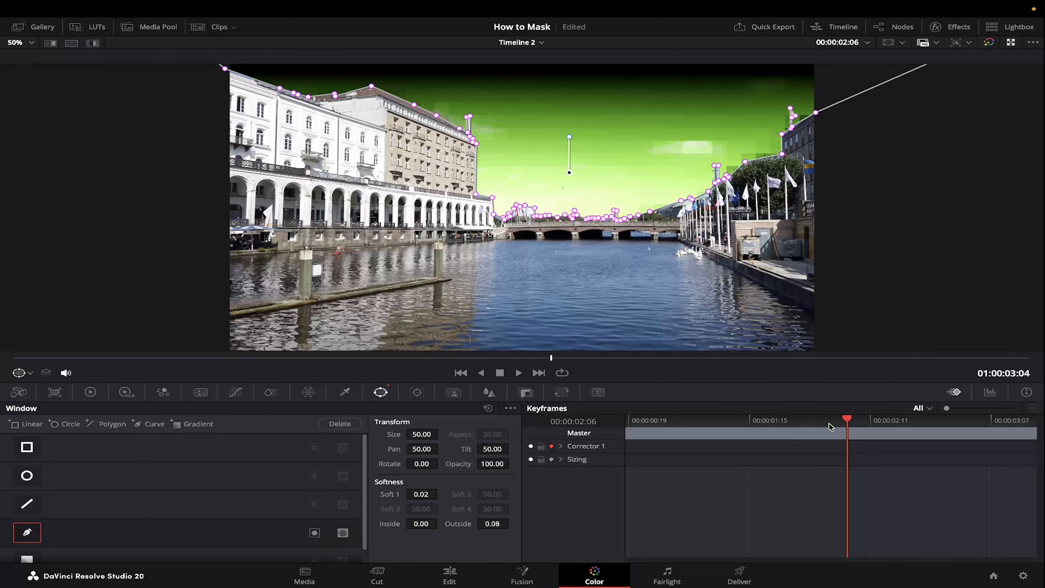
{"action": "left_click", "coordinate": [421, 434]}
{"action": "type", "text": "60"}
{"action": "key", "text": "Return"}
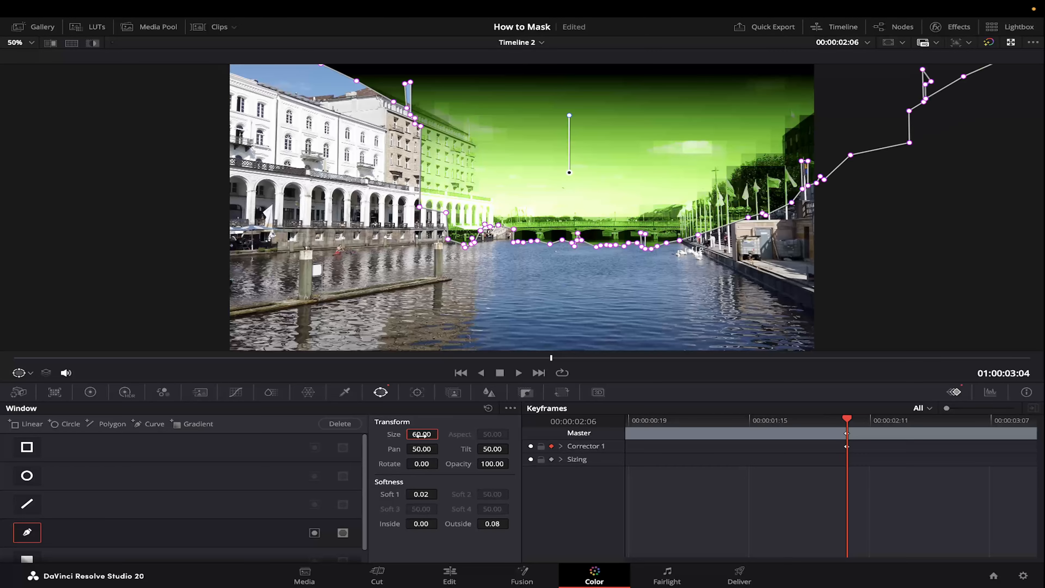
Keyframe the curve mask's Size at 50 at clip time 00:00:01:05
{"action": "left_click", "coordinate": [703, 420]}
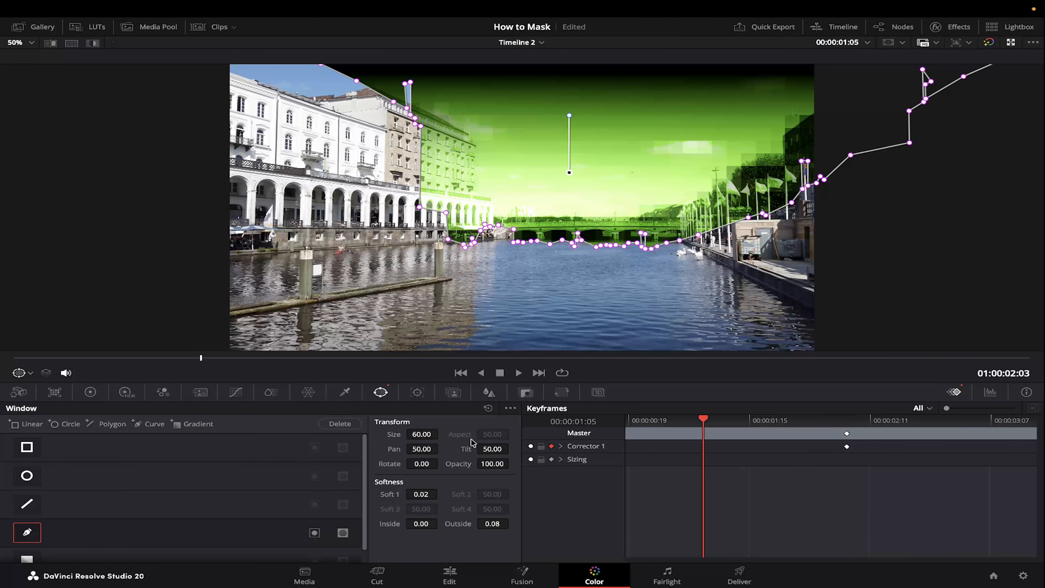
{"action": "left_click", "coordinate": [421, 434]}
{"action": "type", "text": "50"}
{"action": "key", "text": "Return"}
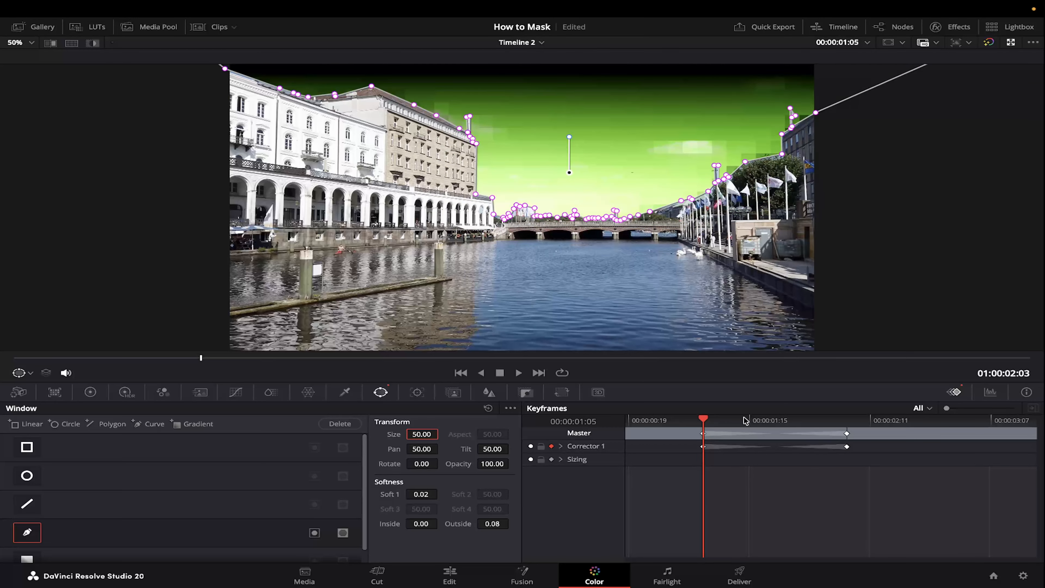
Play back the mask's size animation from the start of the clip
{"action": "left_click", "coordinate": [630, 420]}
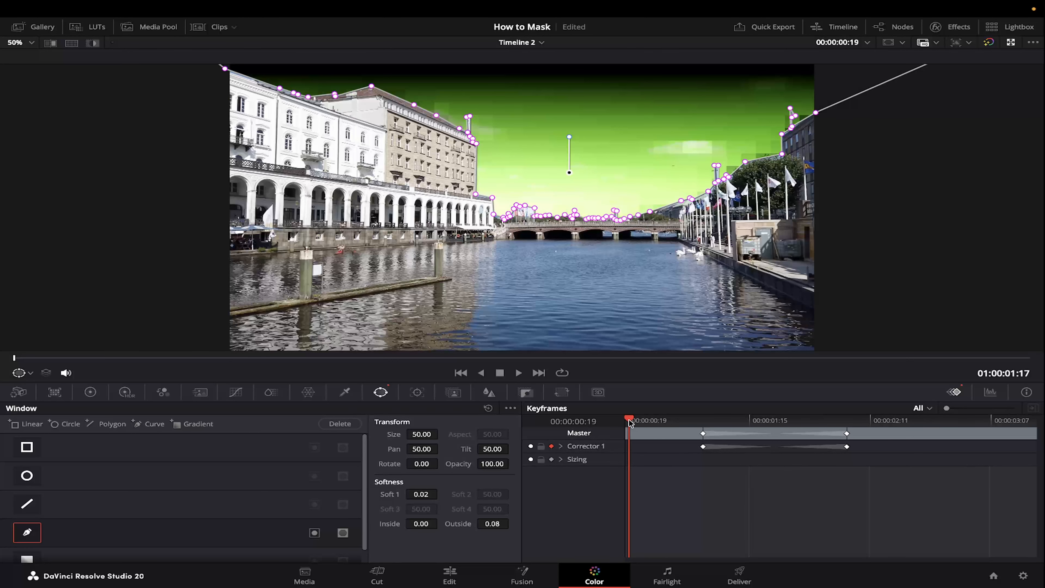
{"action": "key", "text": "space"}
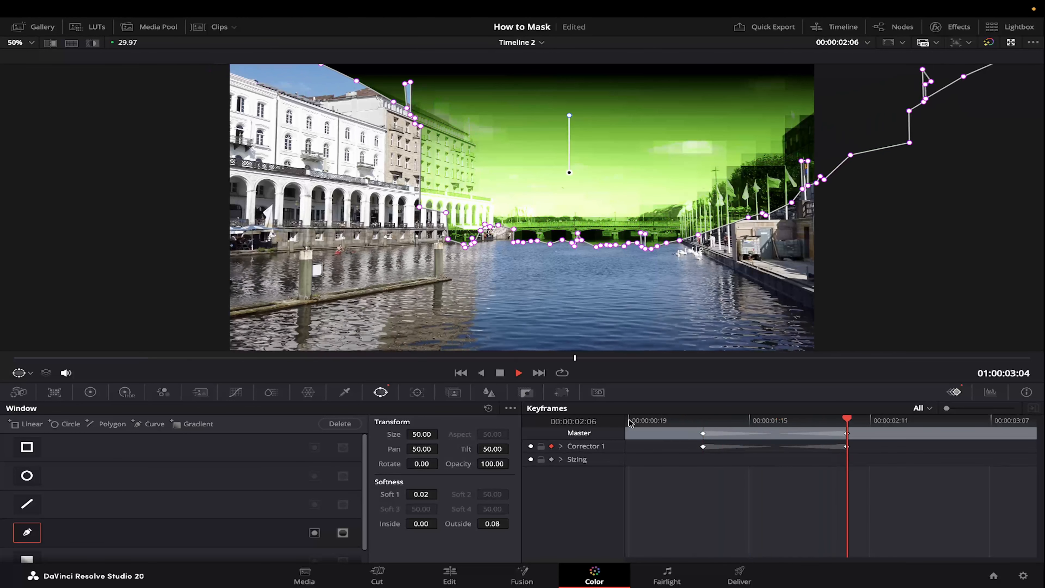
{"action": "key", "text": "space"}
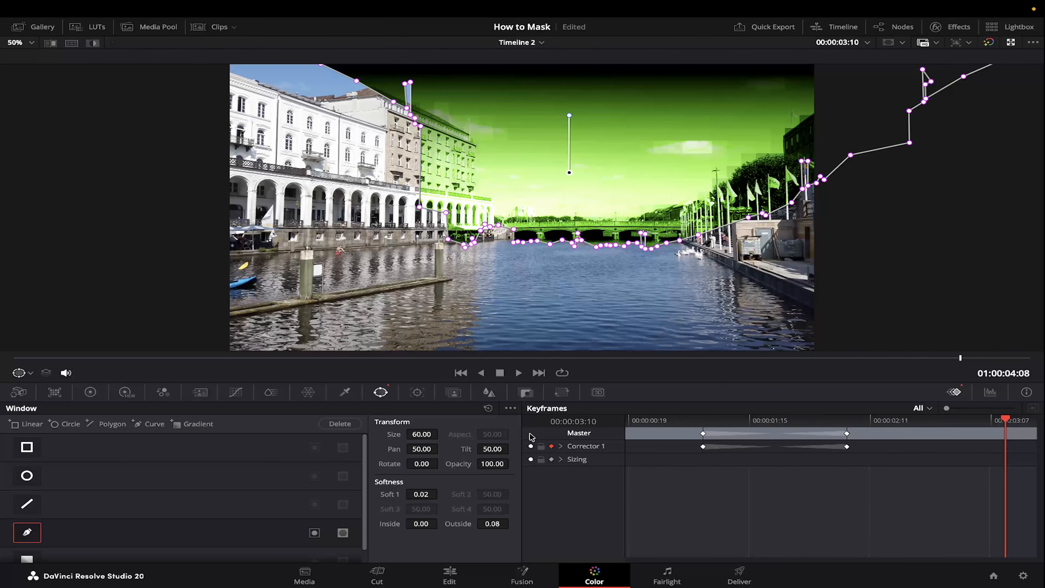